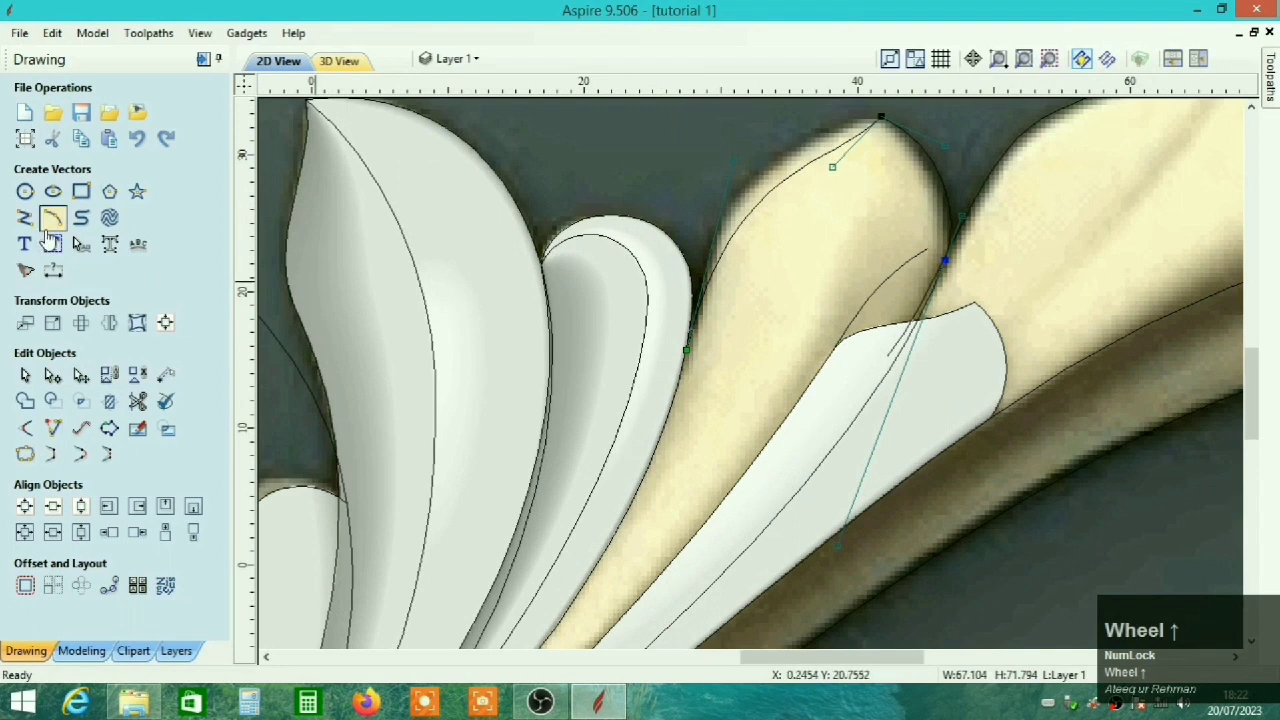
Extend the open leaf outline with a straight line from its inner end down to the base of the stem.
{"action": "left_click", "coordinate": [25, 218]}
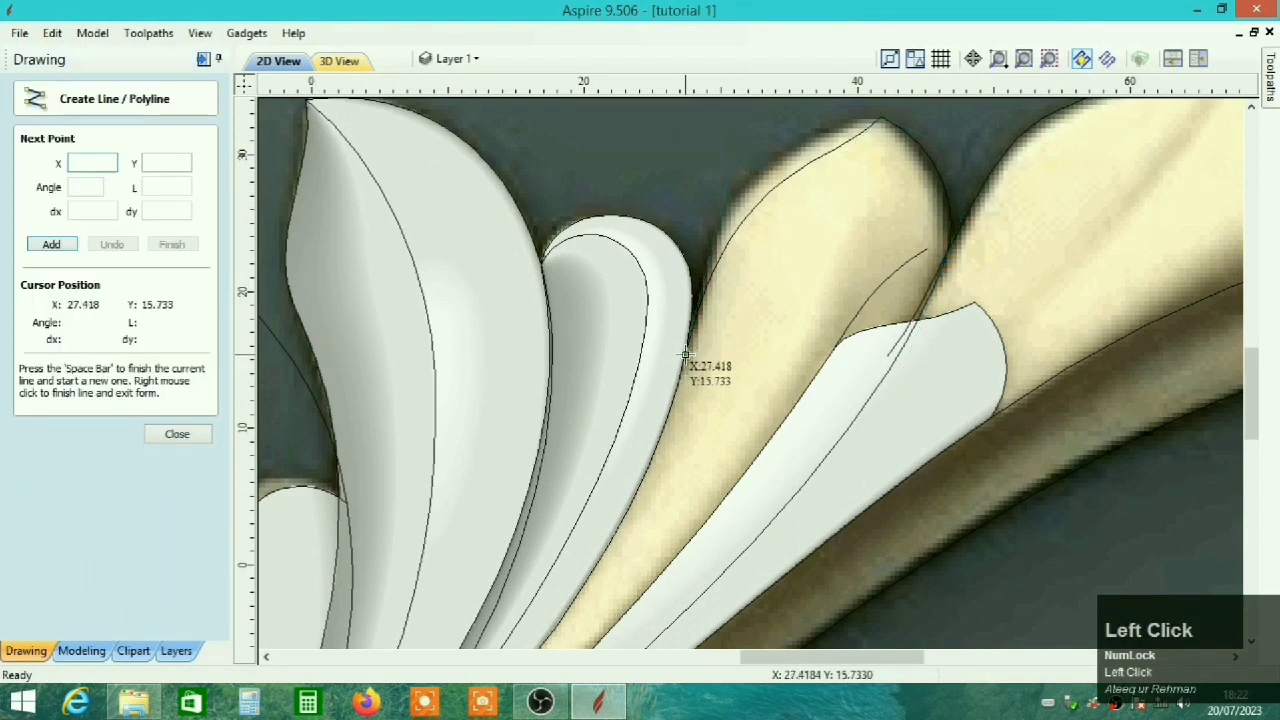
{"action": "right_click", "coordinate": [748, 396], "text": "ctrl"}
{"action": "scroll", "coordinate": [748, 396], "scroll_direction": "up", "scroll_amount": 5, "text": "ctrl"}
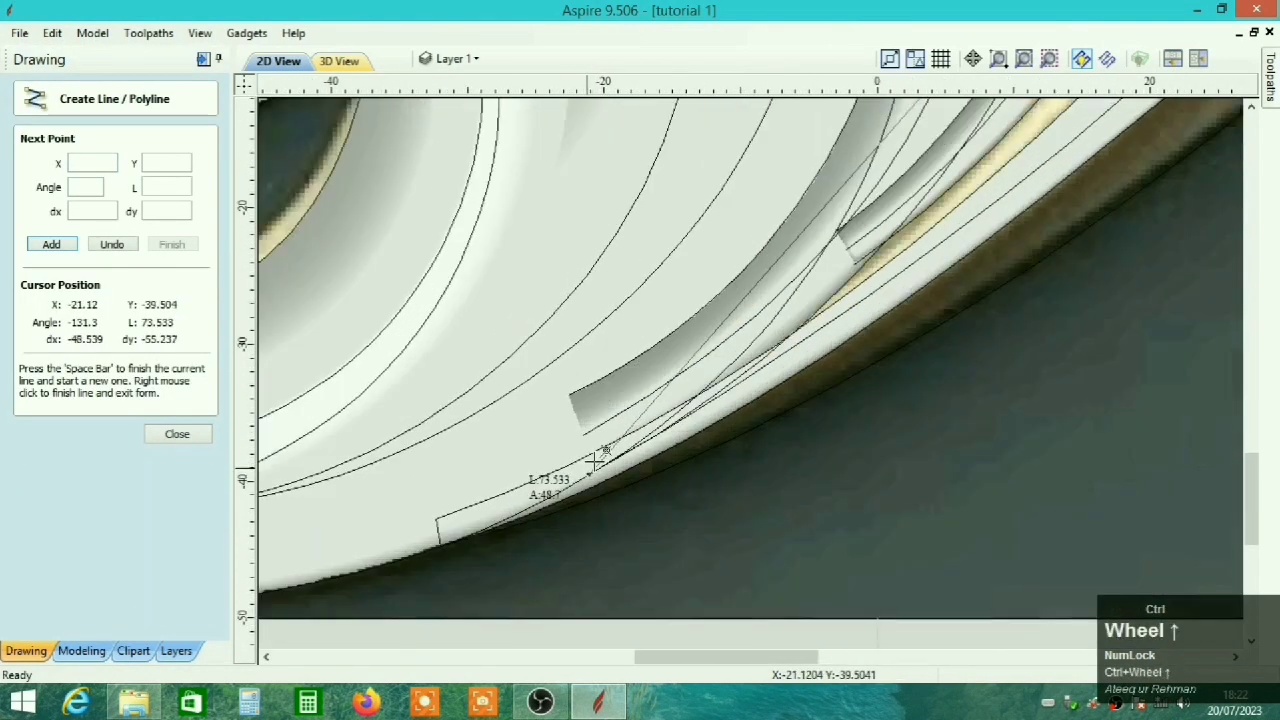
{"action": "left_click", "coordinate": [584, 429]}
{"action": "scroll", "coordinate": [584, 429], "scroll_direction": "down", "scroll_amount": 2}
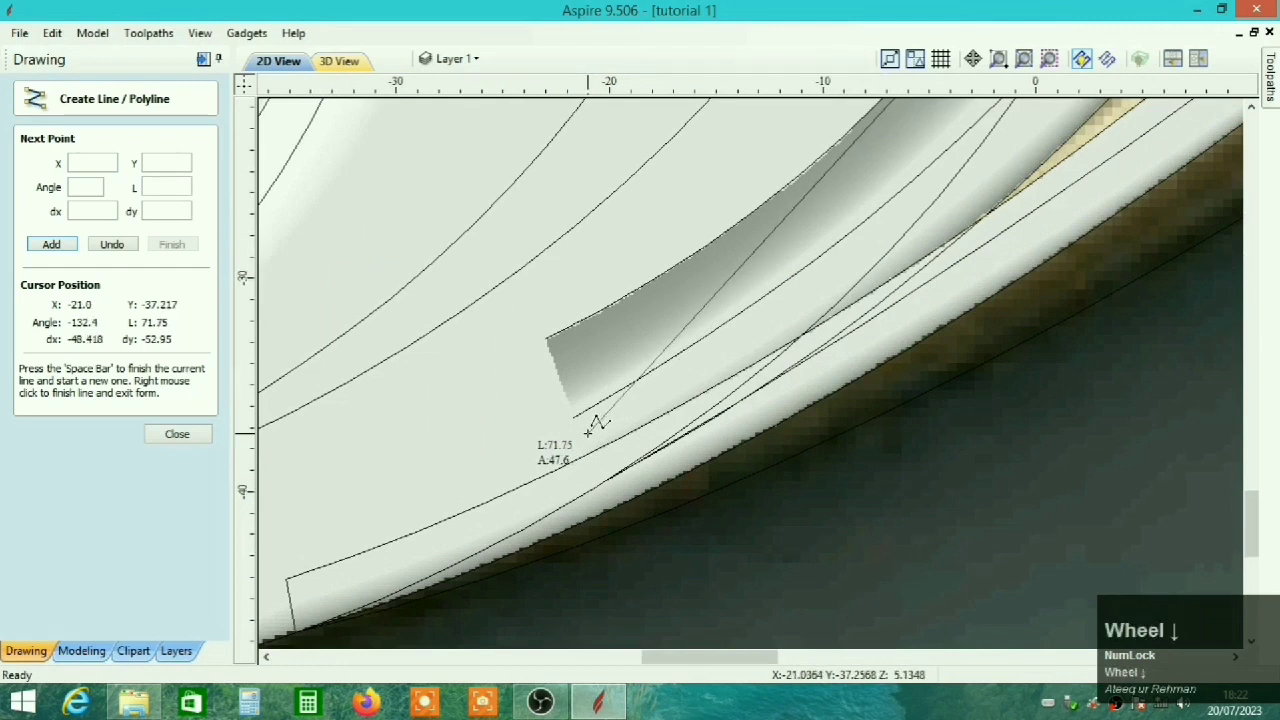
{"action": "right_click", "coordinate": [707, 411]}
Convert the new line to a Bezier curve, bend it along the leaf's inner edge and smooth its joint with the outline.
{"action": "scroll", "coordinate": [707, 411], "scroll_direction": "down", "scroll_amount": 3}
{"action": "right_click_drag", "start_coordinate": [707, 411], "coordinate": [645, 413], "text": "ctrl"}
{"action": "left_click", "coordinate": [659, 339], "text": "shift"}
{"action": "scroll", "coordinate": [656, 367], "scroll_direction": "down", "scroll_amount": 4}
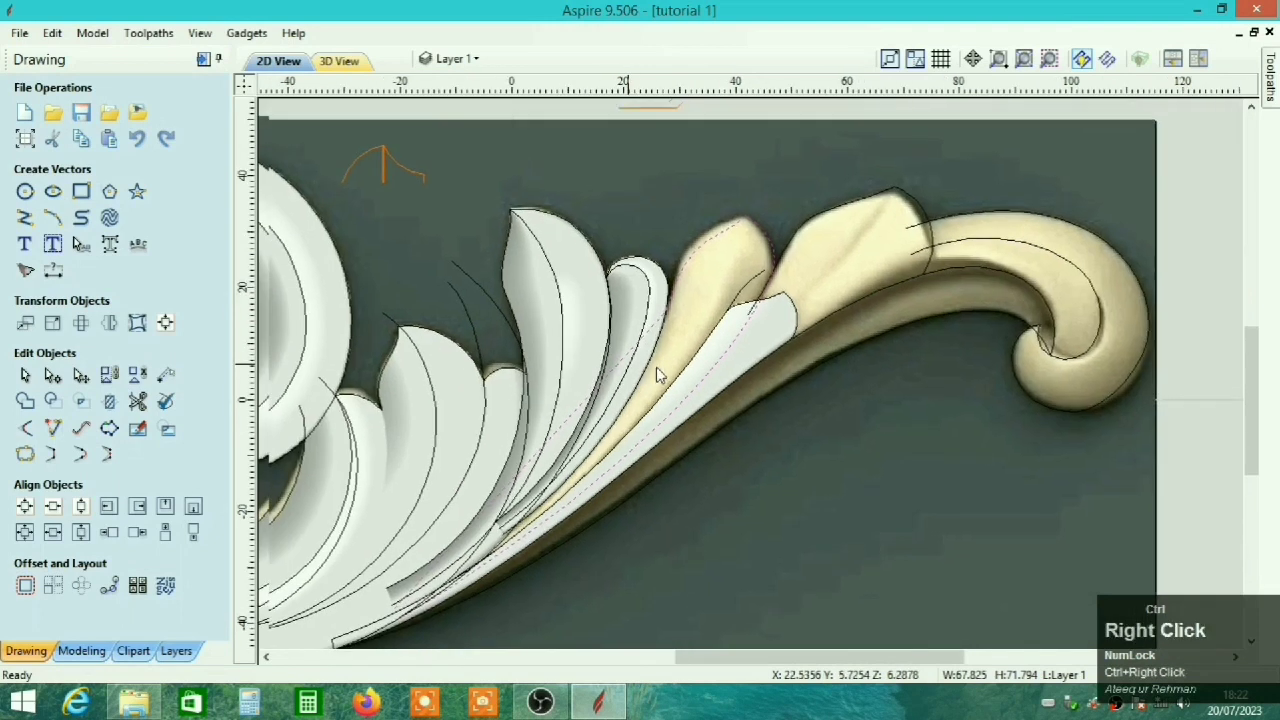
{"action": "key", "text": "n"}
{"action": "scroll", "coordinate": [699, 321], "scroll_direction": "up", "scroll_amount": 2}
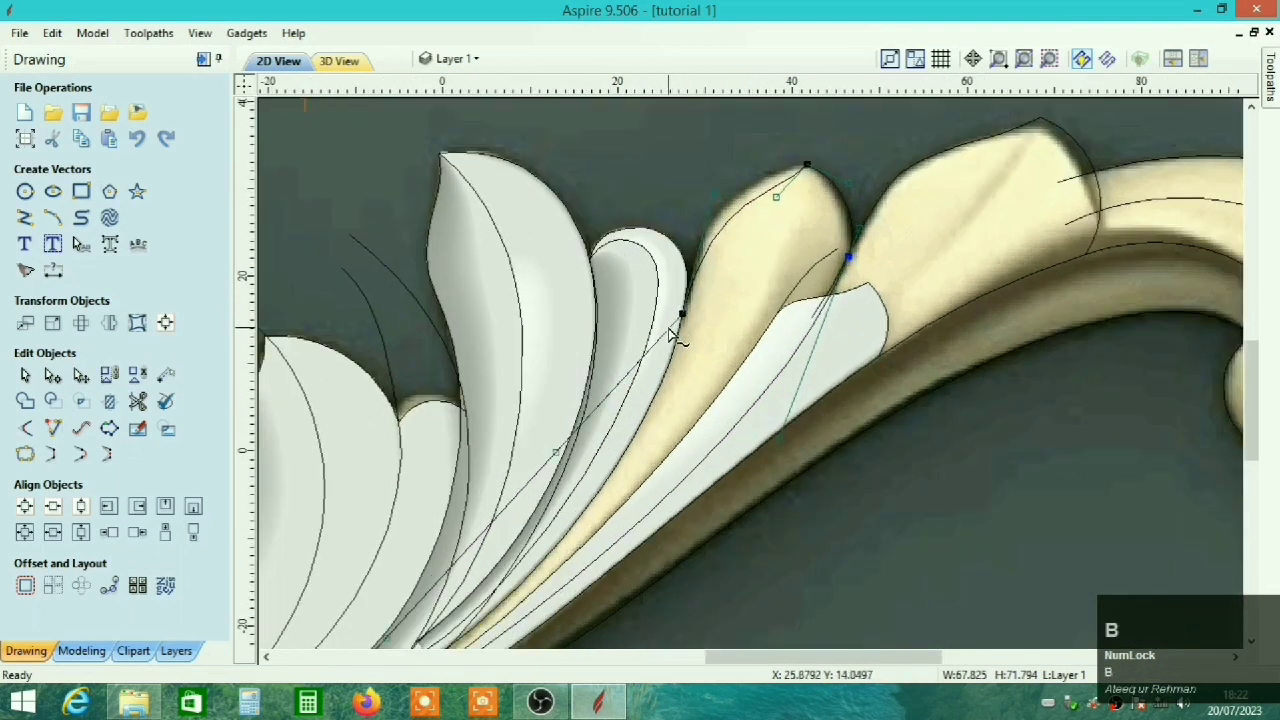
{"action": "left_click_drag", "start_coordinate": [556, 452], "coordinate": [645, 468]}
{"action": "key", "text": "s"}
Adjust the curve's lower Bezier handle to follow the stem, and cut the outline into two rails at the leaf tip.
{"action": "right_click_drag", "start_coordinate": [476, 610], "coordinate": [570, 417], "text": "ctrl"}
{"action": "scroll", "coordinate": [491, 476], "scroll_direction": "up", "scroll_amount": 1, "text": "ctrl"}
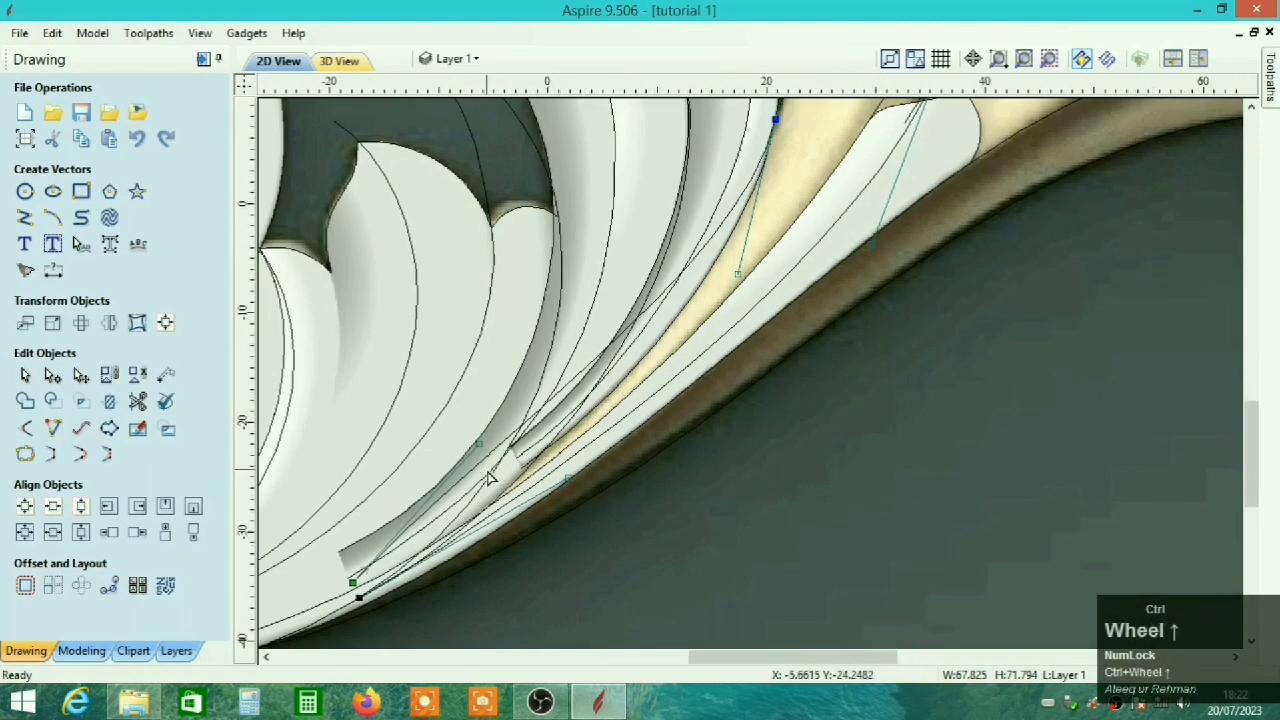
{"action": "left_click_drag", "start_coordinate": [524, 455], "coordinate": [553, 481]}
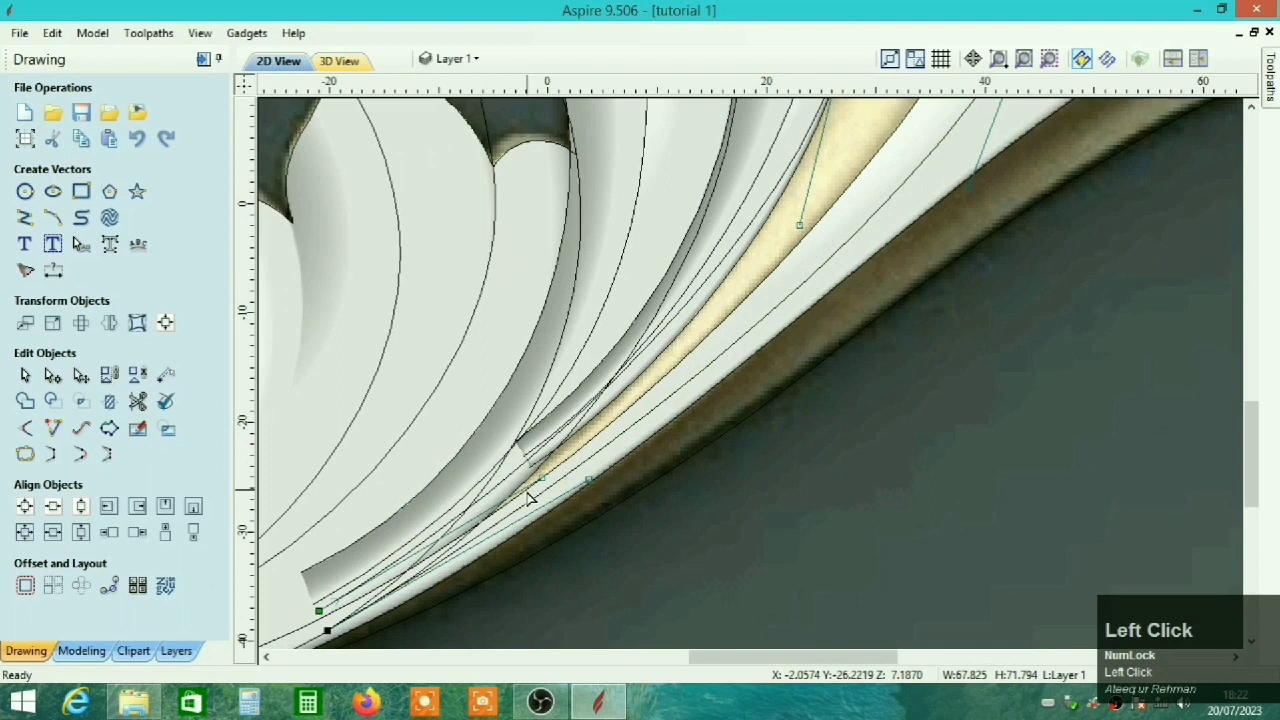
{"action": "right_click_drag", "start_coordinate": [731, 323], "coordinate": [688, 393], "text": "ctrl"}
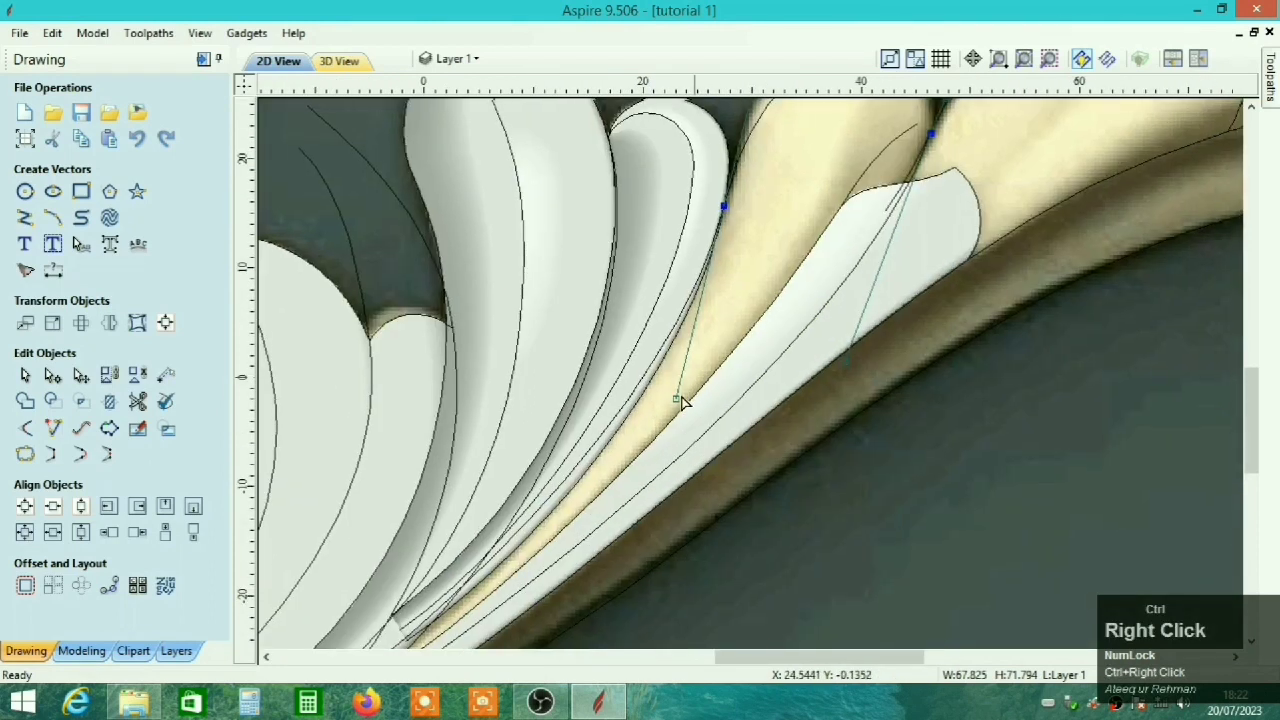
{"action": "scroll", "coordinate": [690, 390], "scroll_direction": "down", "scroll_amount": 3}
{"action": "scroll", "coordinate": [701, 321], "scroll_direction": "up", "scroll_amount": 2}
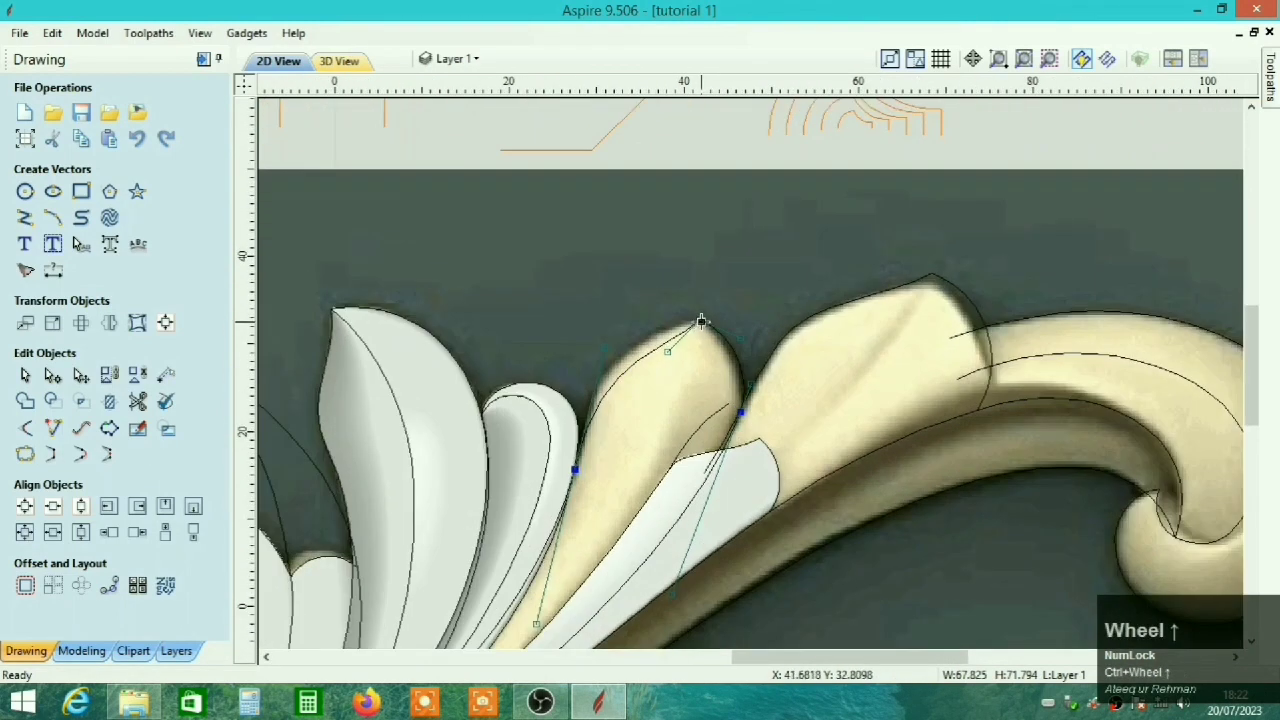
{"action": "key", "text": "c"}
Copy the outermost profile of the upper peaked cross-section set and place the copy just above the leaf tip.
{"action": "right_click_drag", "start_coordinate": [702, 310], "coordinate": [662, 374], "text": "ctrl"}
{"action": "scroll", "coordinate": [669, 423], "scroll_direction": "down", "scroll_amount": 3}
{"action": "left_click", "coordinate": [670, 352]}
{"action": "left_click", "coordinate": [720, 236]}
{"action": "scroll", "coordinate": [720, 236], "scroll_direction": "up", "scroll_amount": 2}
{"action": "right_click", "coordinate": [714, 238], "text": "ctrl"}
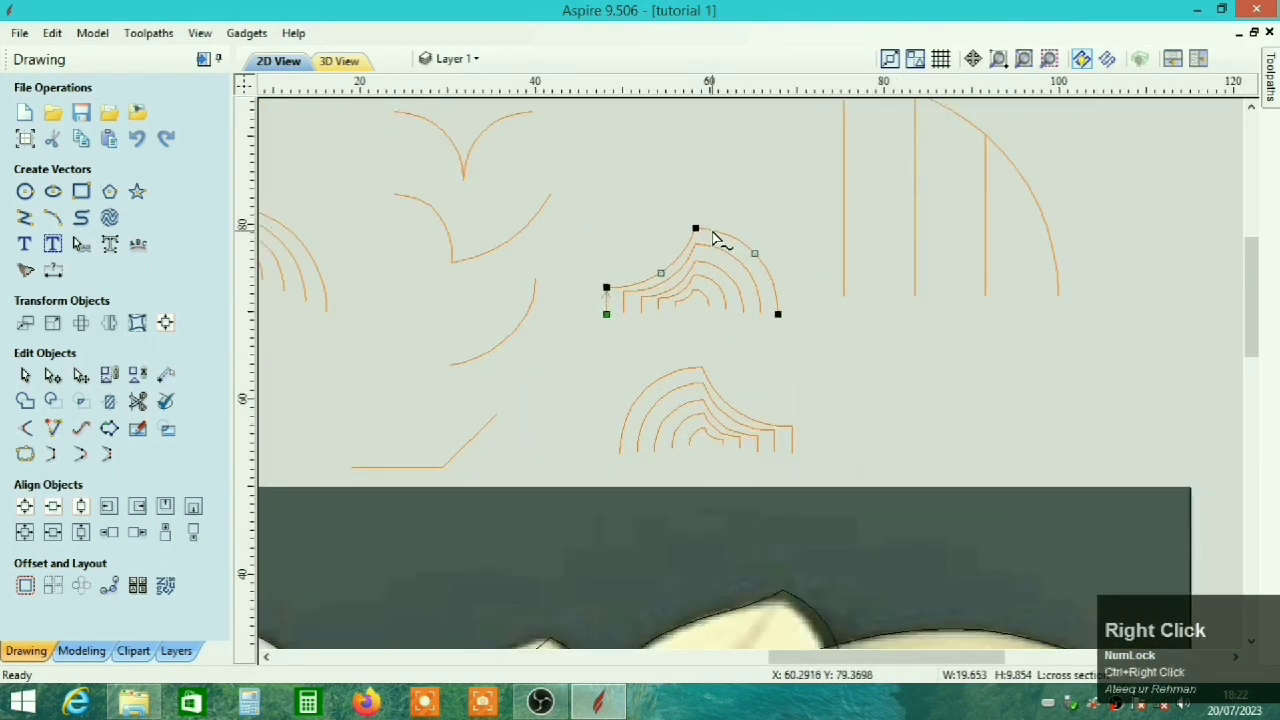
{"action": "scroll", "coordinate": [714, 238], "scroll_direction": "down", "scroll_amount": 2, "text": "ctrl"}
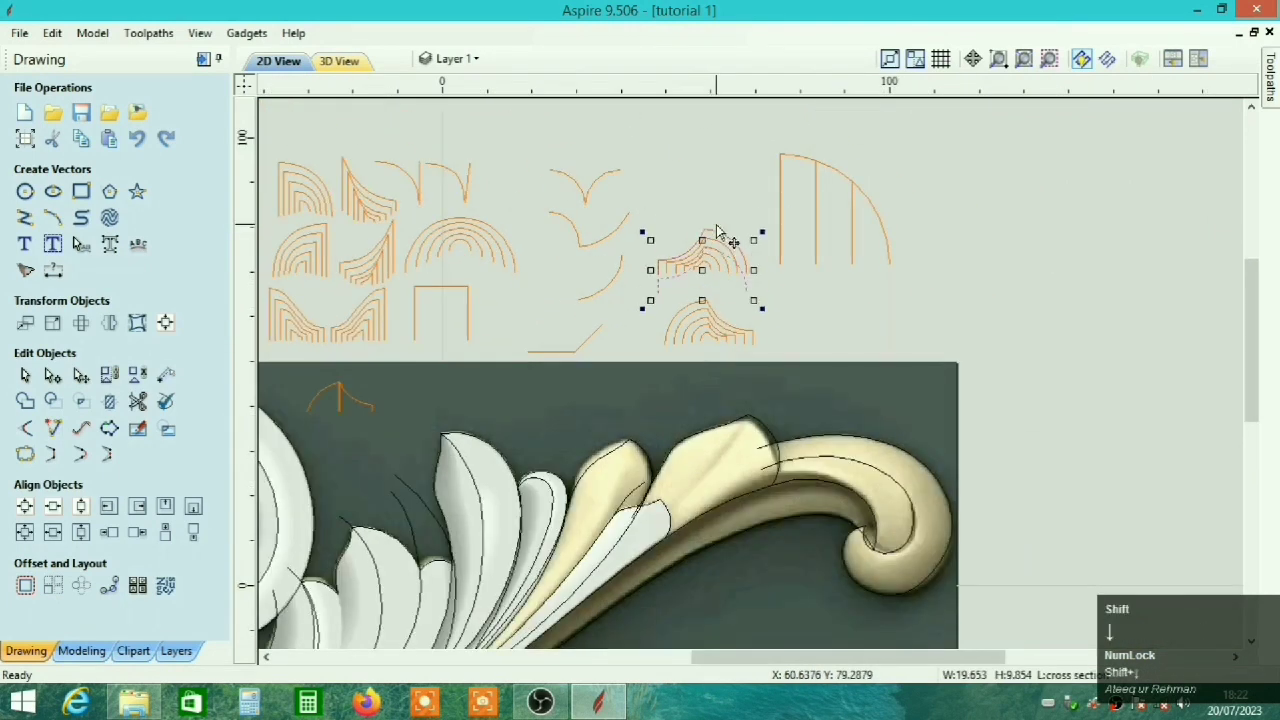
{"action": "scroll", "coordinate": [650, 387], "scroll_direction": "up", "scroll_amount": 2}
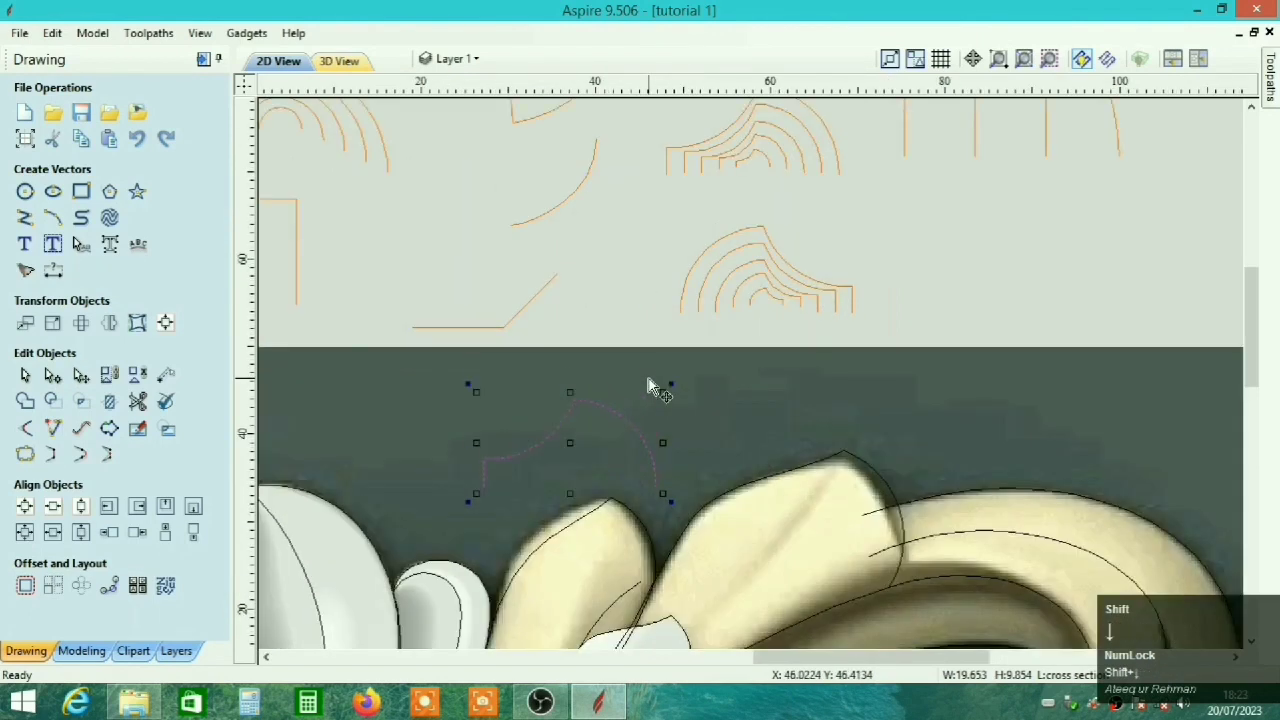
{"action": "scroll", "coordinate": [592, 449], "scroll_direction": "up", "scroll_amount": 2}
{"action": "scroll", "coordinate": [663, 360], "scroll_direction": "down", "scroll_amount": 1}
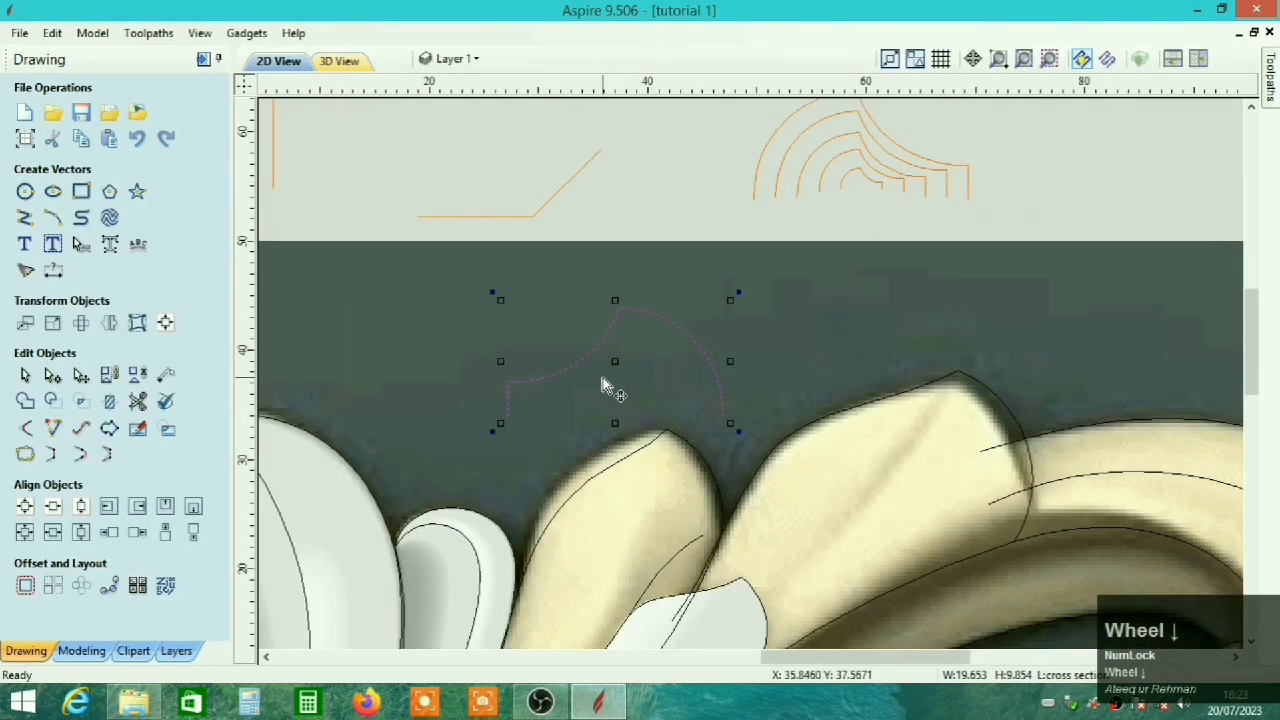
Slightly flatten the concave span of the copied profile with node editing.
{"action": "key", "text": "n"}
{"action": "scroll", "coordinate": [592, 369], "scroll_direction": "up", "scroll_amount": 2}
{"action": "left_click_drag", "start_coordinate": [576, 357], "coordinate": [570, 350]}
{"action": "scroll", "coordinate": [606, 386], "scroll_direction": "down", "scroll_amount": 2}
{"action": "right_click_drag", "start_coordinate": [622, 384], "coordinate": [621, 352], "text": "ctrl"}
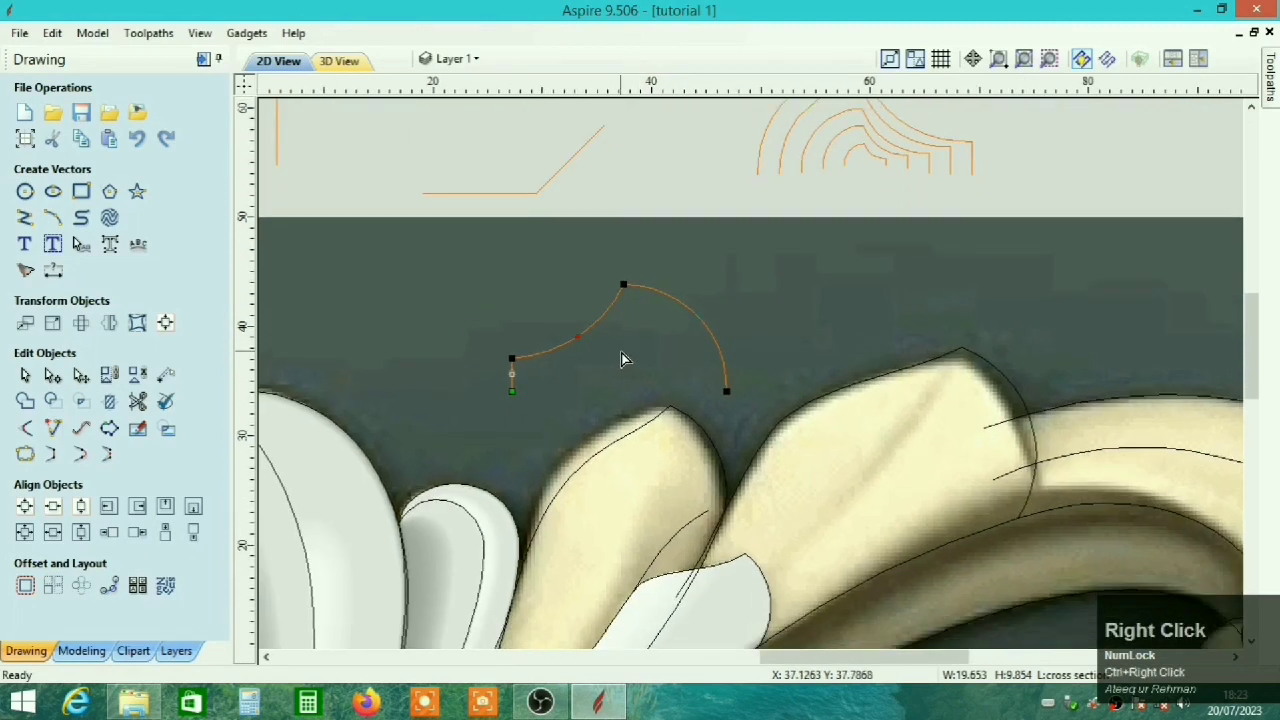
Show the 2D and 3D views side by side and select both rail curves of the leaf.
{"action": "left_click", "coordinate": [1198, 60]}
{"action": "right_click_drag", "start_coordinate": [932, 406], "coordinate": [830, 410], "text": "ctrl"}
{"action": "scroll", "coordinate": [966, 366], "scroll_direction": "up", "scroll_amount": 2}
{"action": "right_click_drag", "start_coordinate": [570, 359], "coordinate": [559, 328], "text": "ctrl"}
{"action": "scroll", "coordinate": [606, 396], "scroll_direction": "up", "scroll_amount": 6}
{"action": "left_click", "coordinate": [561, 327]}
{"action": "scroll", "coordinate": [563, 330], "scroll_direction": "up", "scroll_amount": 1}
{"action": "left_click", "coordinate": [538, 323], "text": "shift"}
Create a Two Rail Sweep of the copied profile along the leaf's rails, scaled to an exact height of 10 mm.
{"action": "left_click", "coordinate": [82, 651]}
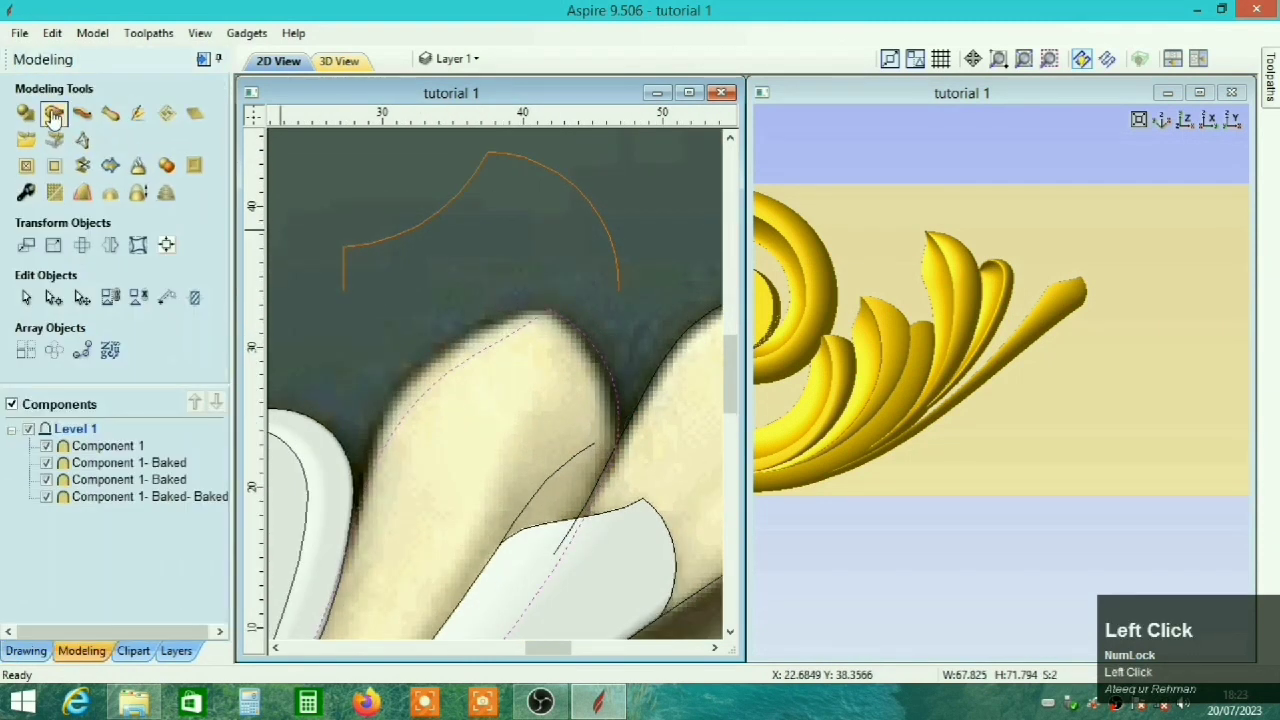
{"action": "left_click", "coordinate": [54, 116]}
{"action": "right_click_drag", "start_coordinate": [551, 309], "coordinate": [294, 471], "text": "ctrl"}
{"action": "left_click", "coordinate": [166, 457]}
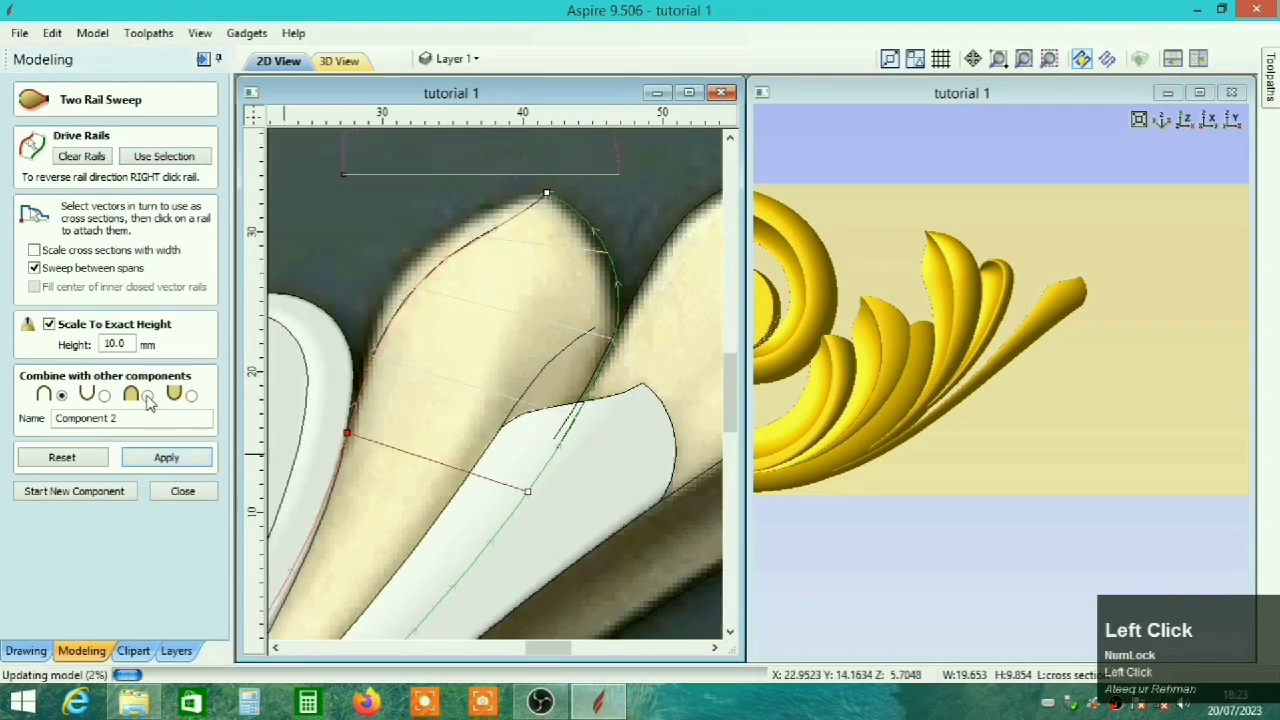
Set the leaf sweep to merge with the other components and check its shape in 3D.
{"action": "right_click", "coordinate": [950, 471], "text": "ctrl"}
{"action": "mouse_move", "coordinate": [950, 471]}
{"action": "left_mouse_down"}
{"action": "mouse_move", "coordinate": [917, 353]}
{"action": "mouse_move", "coordinate": [953, 464]}
{"action": "left_mouse_up"}
{"action": "scroll", "coordinate": [917, 352], "scroll_direction": "up", "scroll_amount": 2}
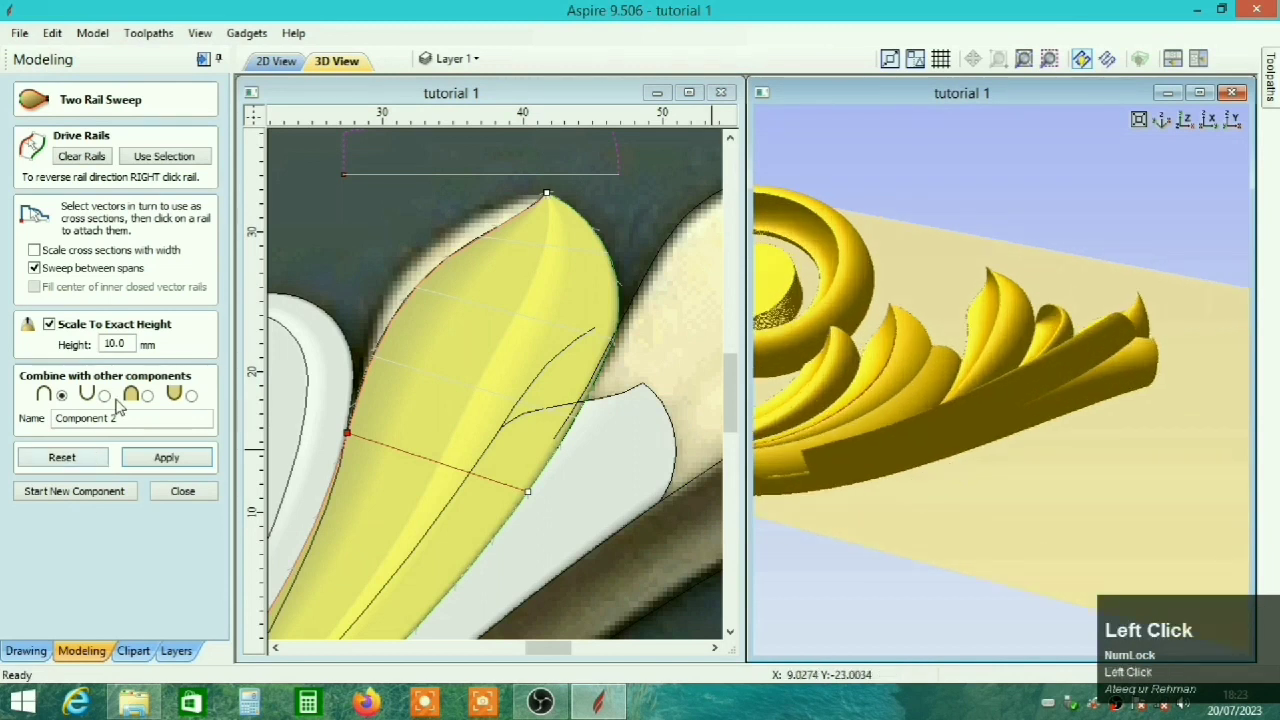
{"action": "left_click", "coordinate": [149, 396]}
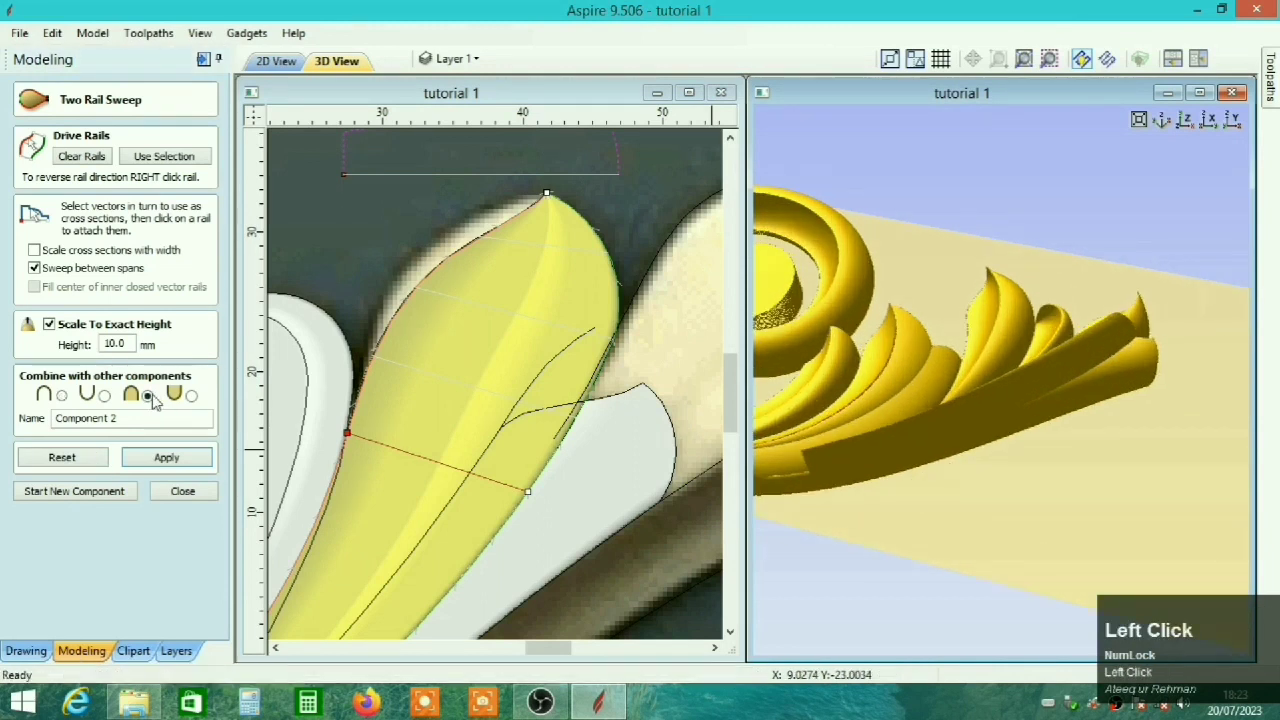
{"action": "left_click_drag", "start_coordinate": [1024, 495], "coordinate": [1069, 397]}
{"action": "scroll", "coordinate": [1012, 465], "scroll_direction": "up", "scroll_amount": 2}
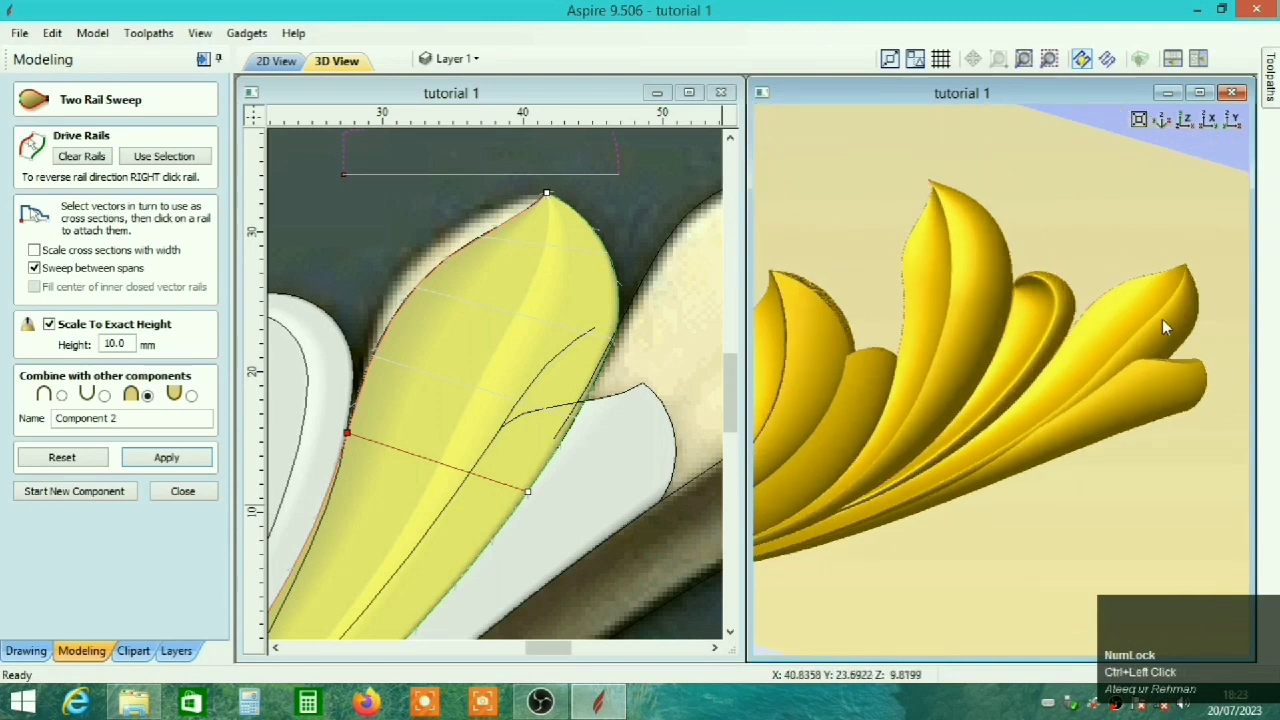
Shift the profile's peak node towards its concave side and update the leaf sweep.
{"action": "right_click_drag", "start_coordinate": [434, 275], "coordinate": [385, 514], "text": "ctrl"}
{"action": "key", "text": "n"}
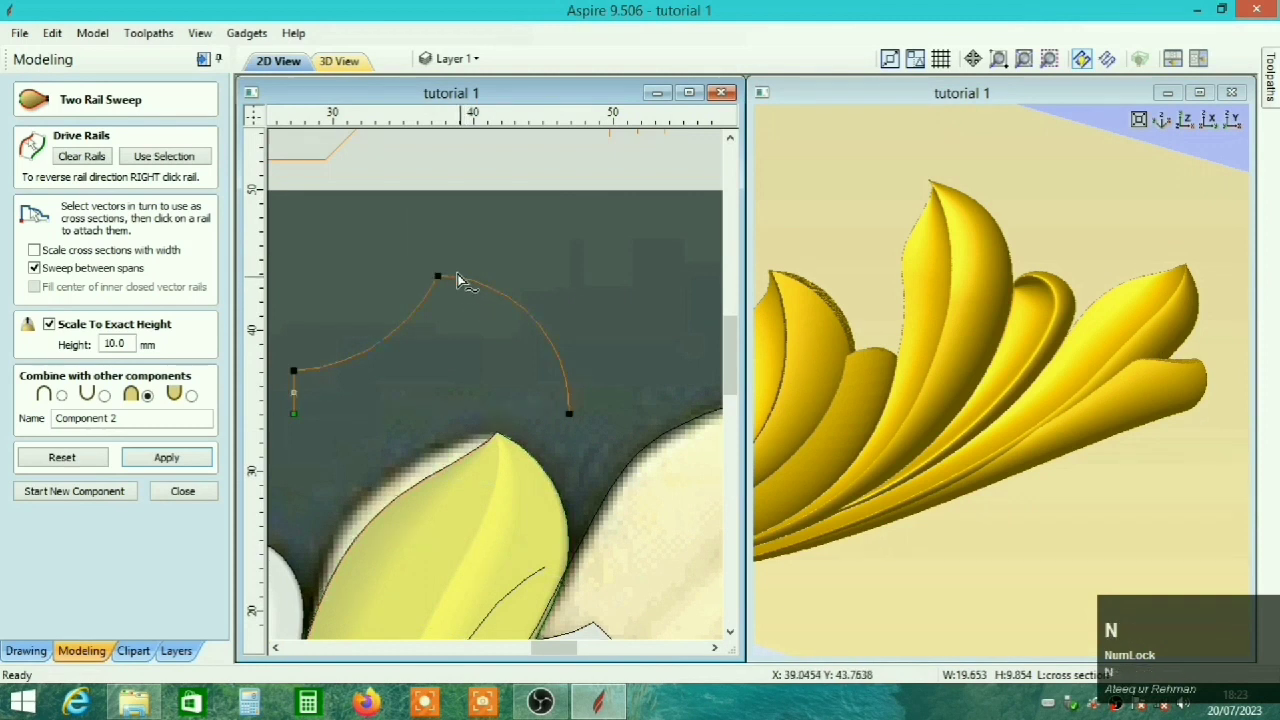
{"action": "key", "text": "Left"}
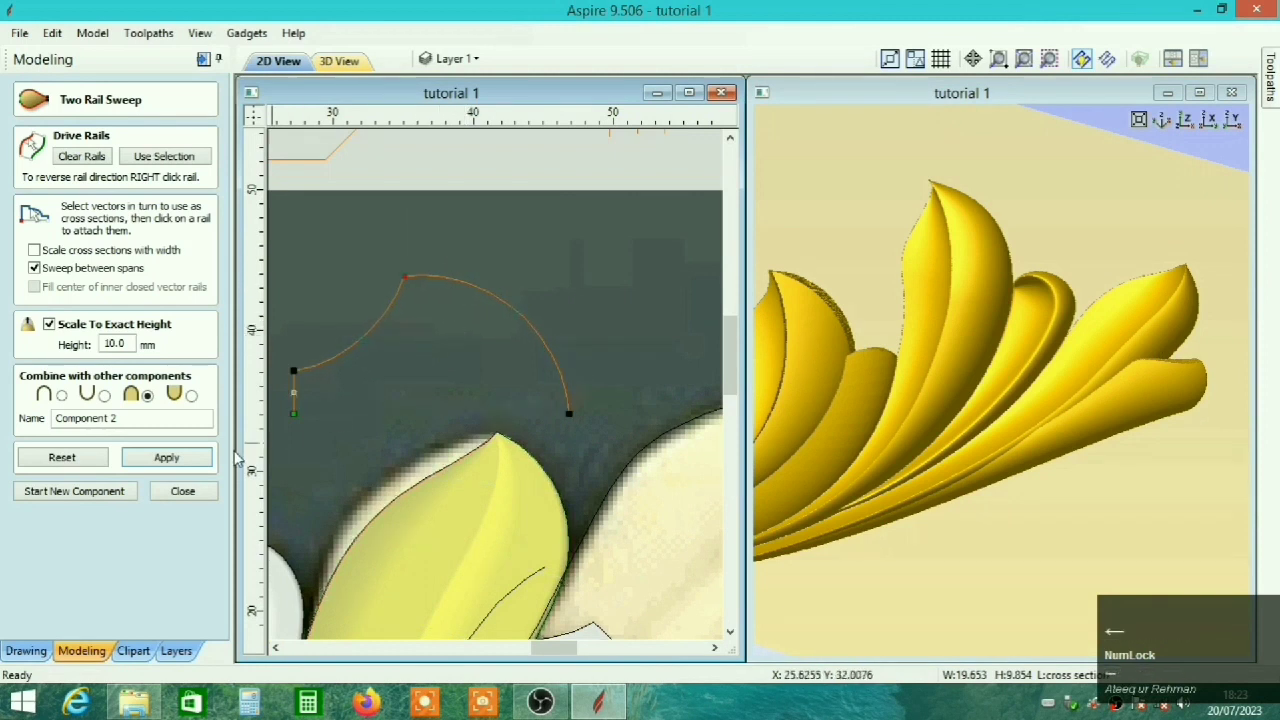
{"action": "left_click", "coordinate": [166, 457]}
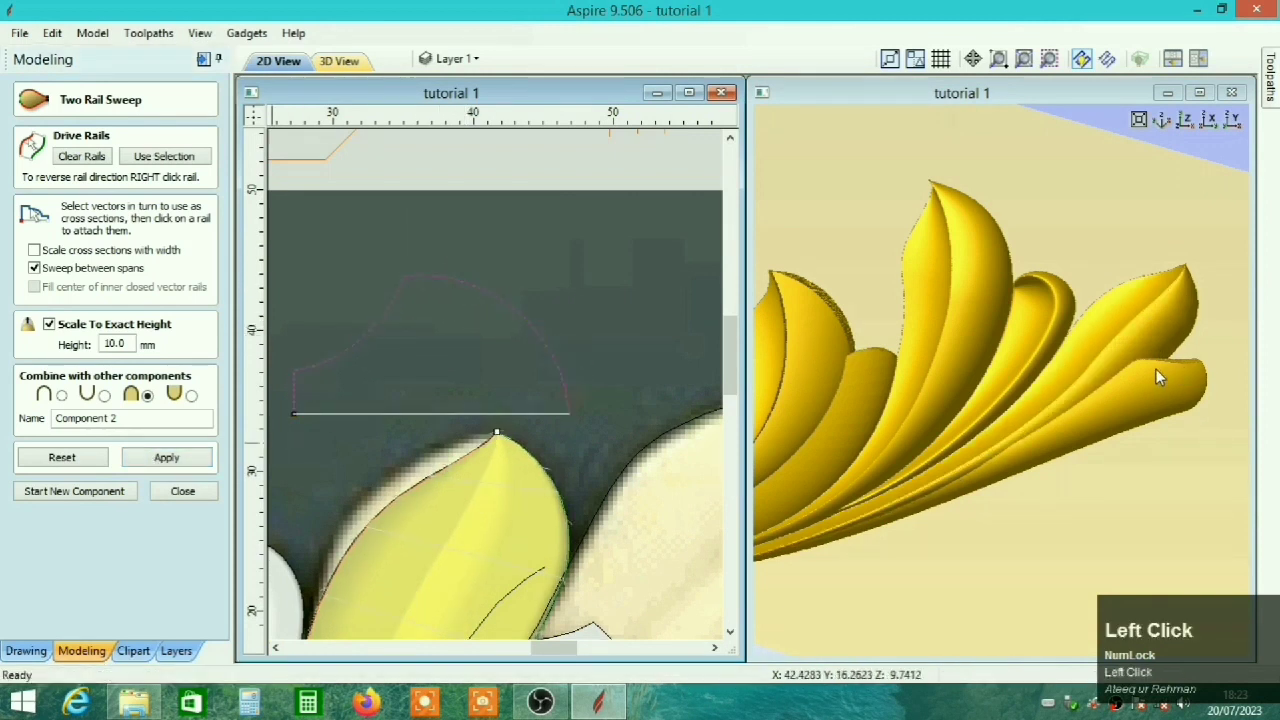
{"action": "right_click_drag", "start_coordinate": [578, 485], "coordinate": [638, 424], "text": "ctrl"}
{"action": "left_click_drag", "start_coordinate": [984, 538], "coordinate": [1044, 530]}
{"action": "scroll", "coordinate": [1055, 471], "scroll_direction": "up", "scroll_amount": 2}
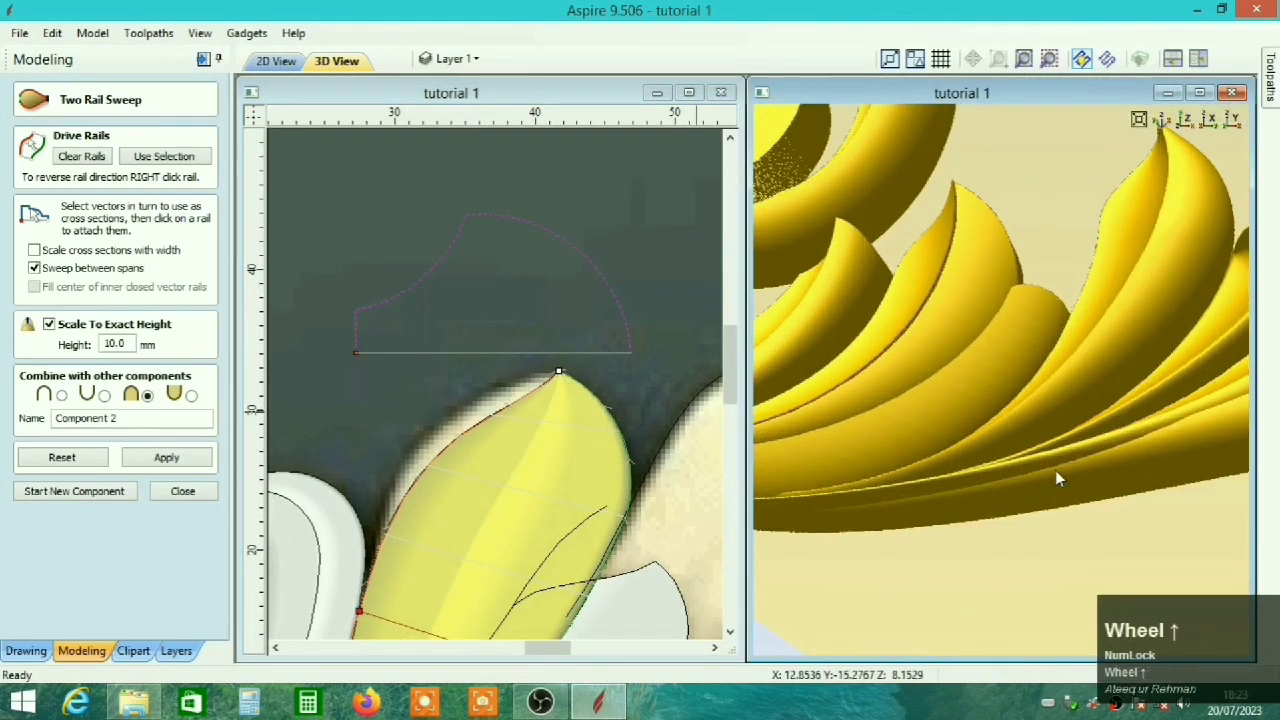
{"action": "scroll", "coordinate": [1071, 475], "scroll_direction": "down", "scroll_amount": 3}
{"action": "left_click_drag", "start_coordinate": [1072, 475], "coordinate": [1026, 441]}
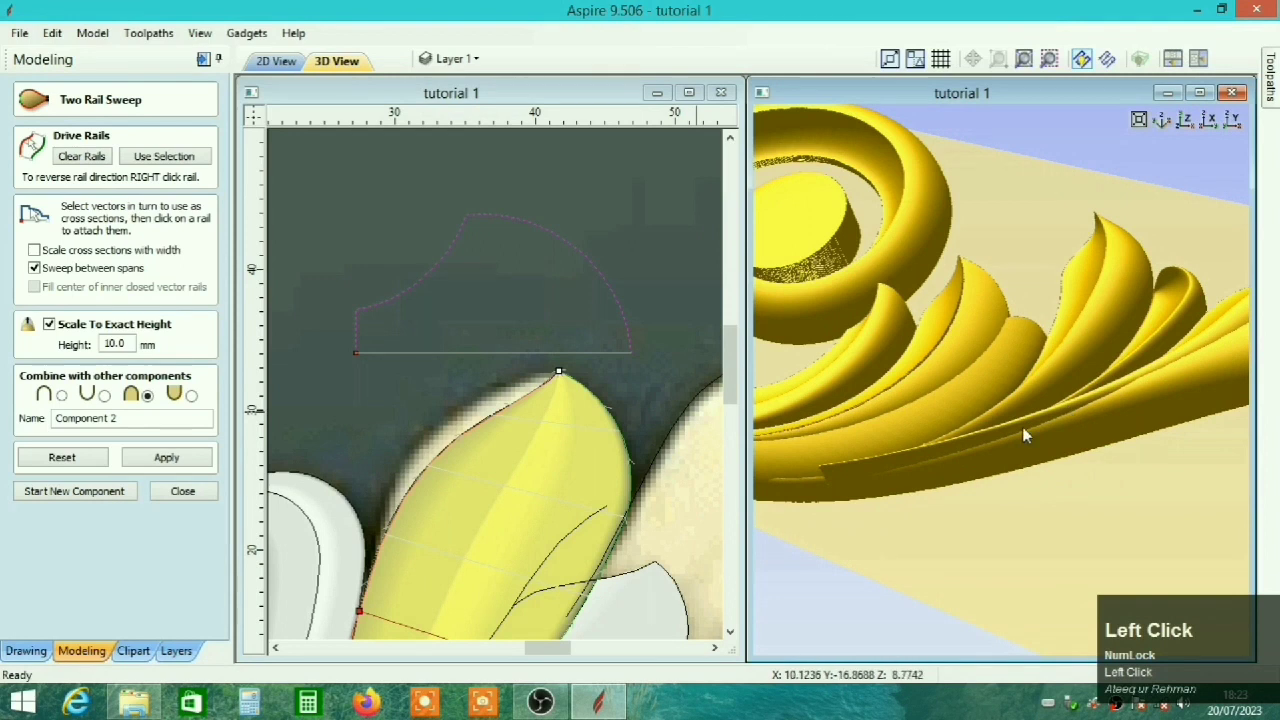
Duplicate the profile scaled down to about 11.9 mm wide and 6 mm high, and attach it to the sweep near the stem base.
{"action": "right_click_drag", "start_coordinate": [440, 458], "coordinate": [455, 458], "text": "ctrl"}
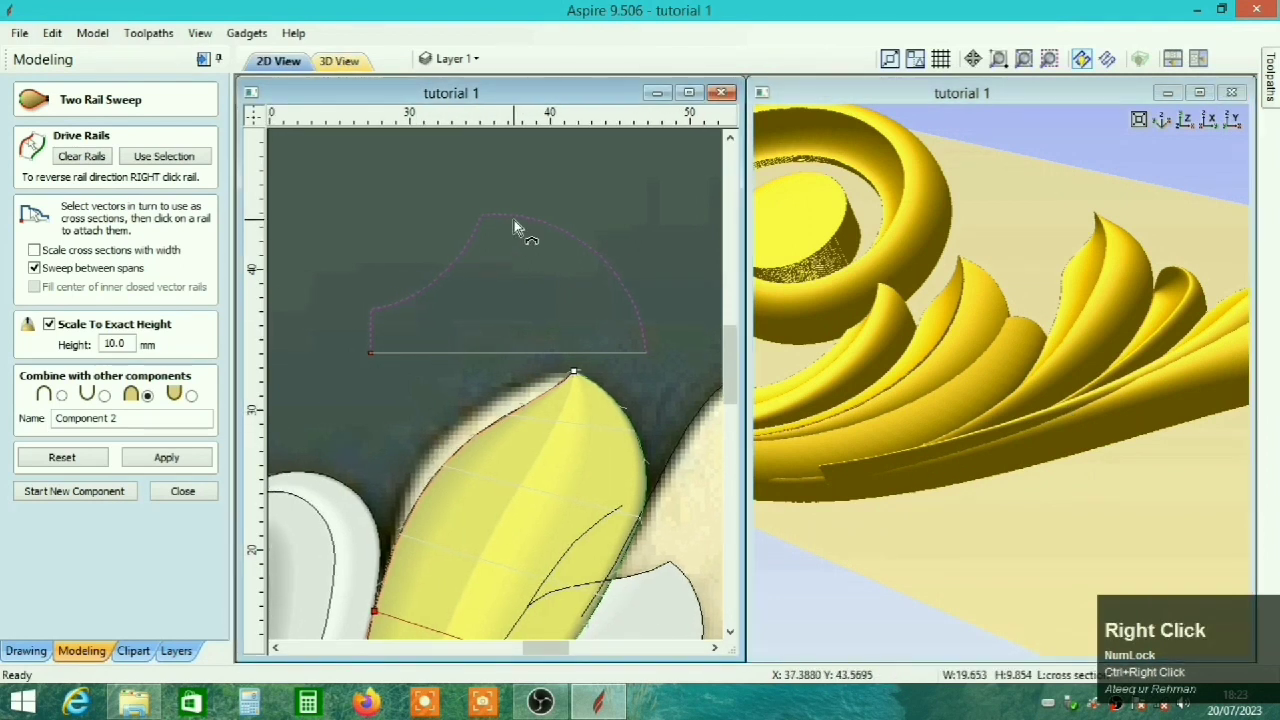
{"action": "key", "text": "ctrl+v"}
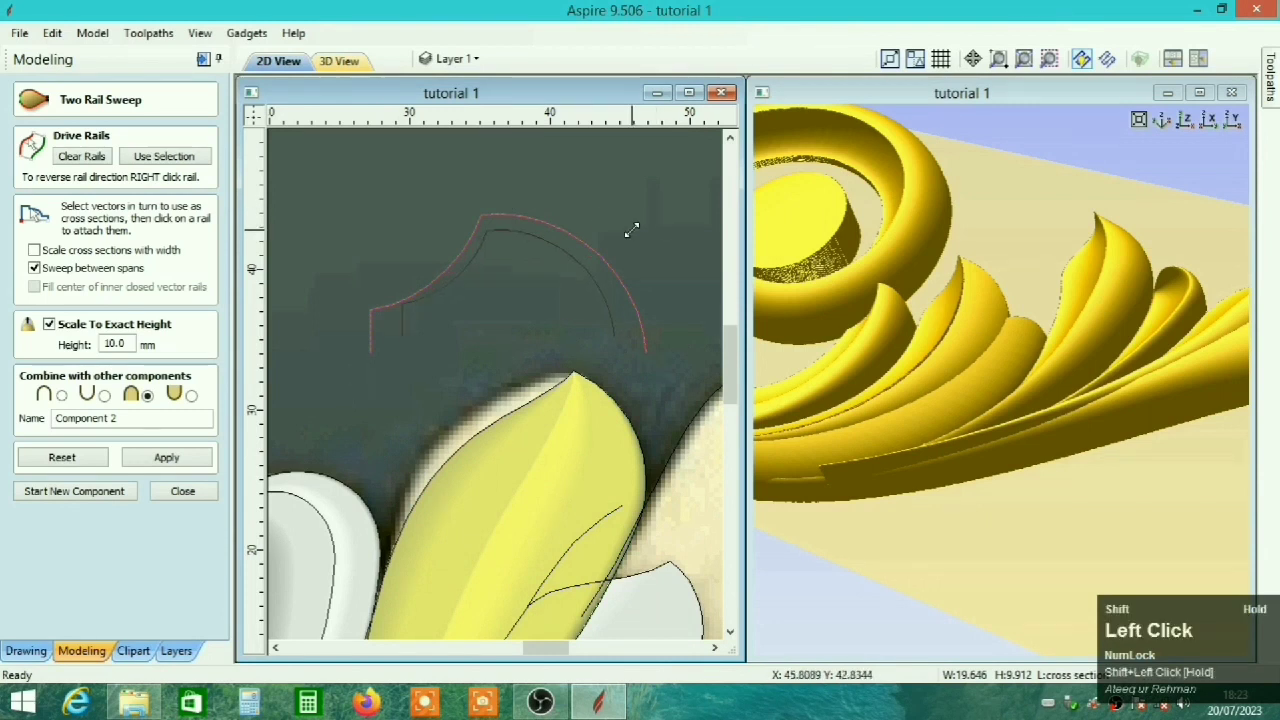
{"action": "left_click", "coordinate": [163, 160]}
{"action": "right_click_drag", "start_coordinate": [414, 444], "coordinate": [432, 344], "text": "ctrl"}
{"action": "scroll", "coordinate": [432, 344], "scroll_direction": "down", "scroll_amount": 3}
{"action": "right_click_drag", "start_coordinate": [297, 608], "coordinate": [473, 391], "text": "ctrl"}
{"action": "right_click_drag", "start_coordinate": [366, 549], "coordinate": [507, 480], "text": "ctrl"}
{"action": "left_click", "coordinate": [387, 527]}
{"action": "right_click_drag", "start_coordinate": [541, 398], "coordinate": [438, 537], "text": "ctrl"}
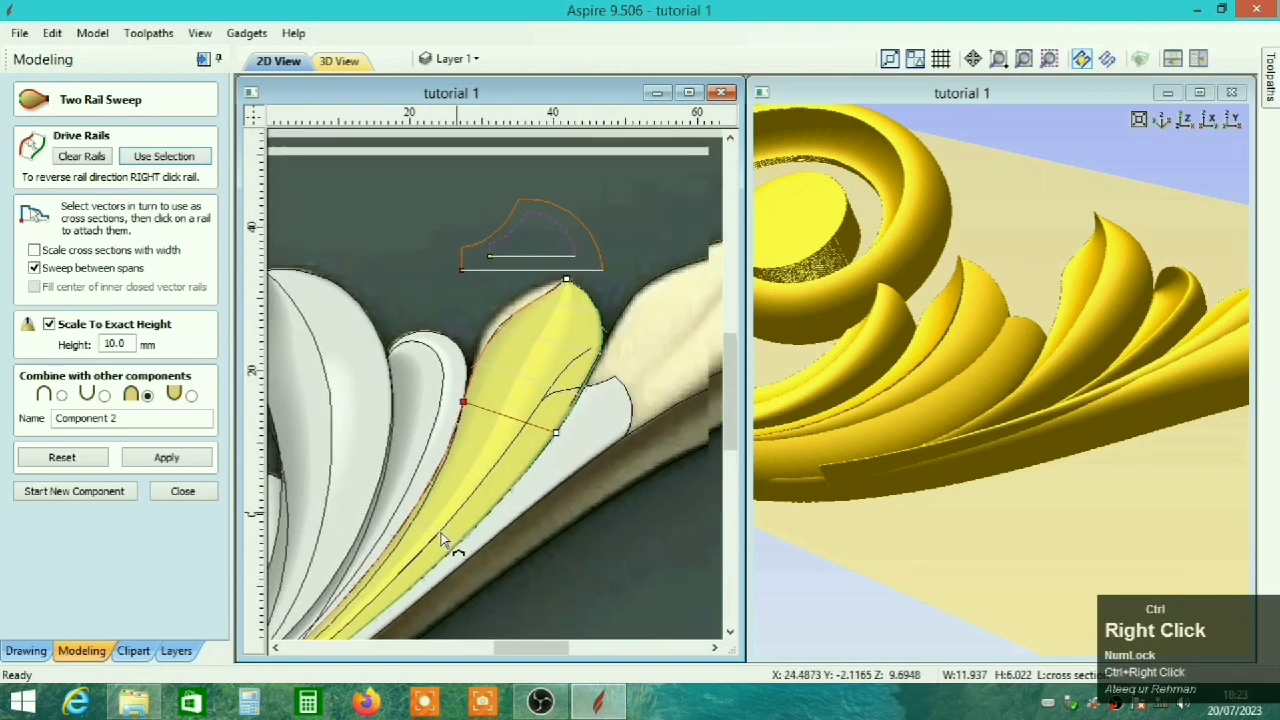
Check the leaf's tip in 3D and update the sweep with the smaller base profile.
{"action": "right_click_drag", "start_coordinate": [790, 310], "coordinate": [761, 345], "text": "ctrl"}
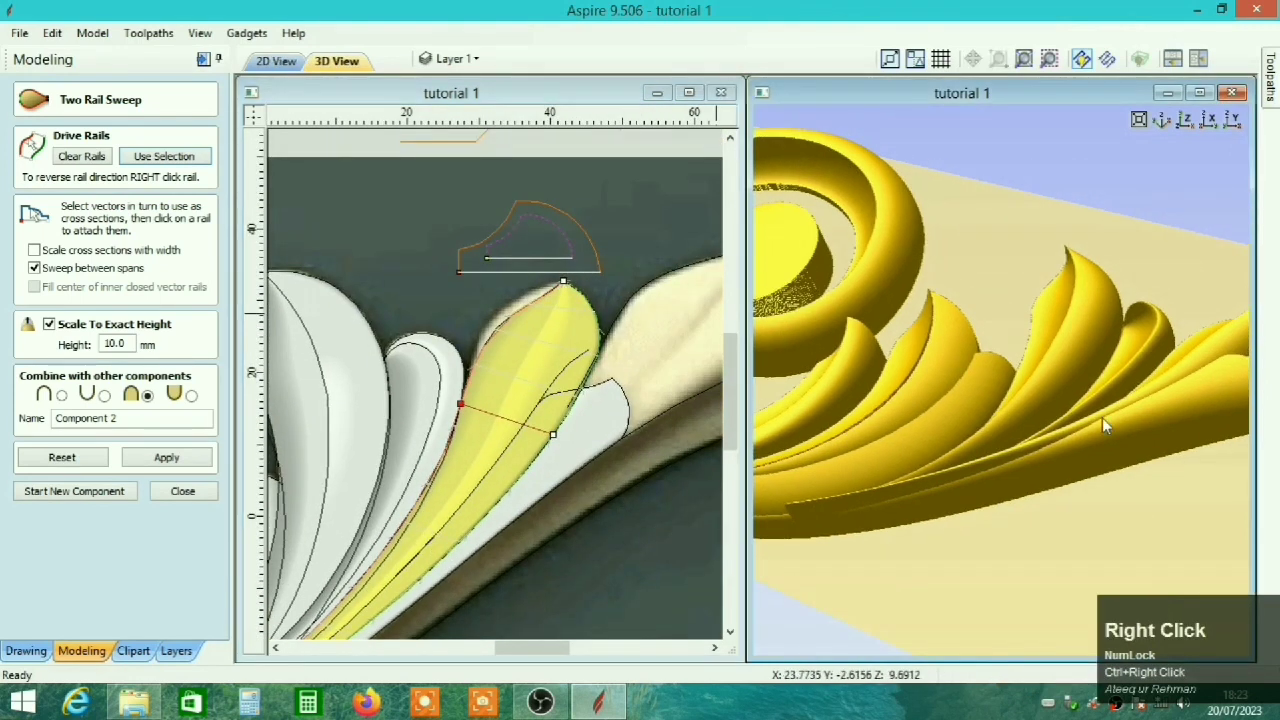
{"action": "right_click_drag", "start_coordinate": [1022, 425], "coordinate": [1043, 455], "text": "ctrl"}
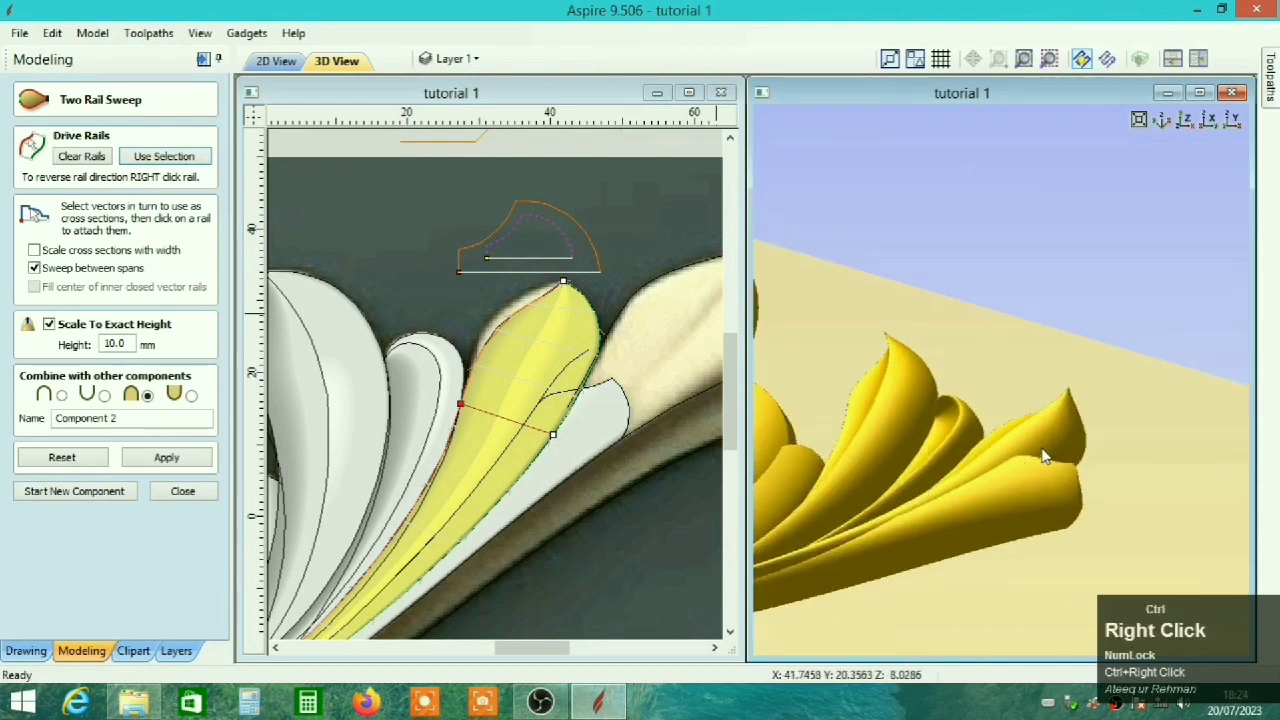
{"action": "left_click_drag", "start_coordinate": [1070, 504], "coordinate": [1014, 494]}
{"action": "right_click_drag", "start_coordinate": [1014, 494], "coordinate": [1003, 459], "text": "ctrl"}
{"action": "left_click_drag", "start_coordinate": [1003, 459], "coordinate": [1040, 422]}
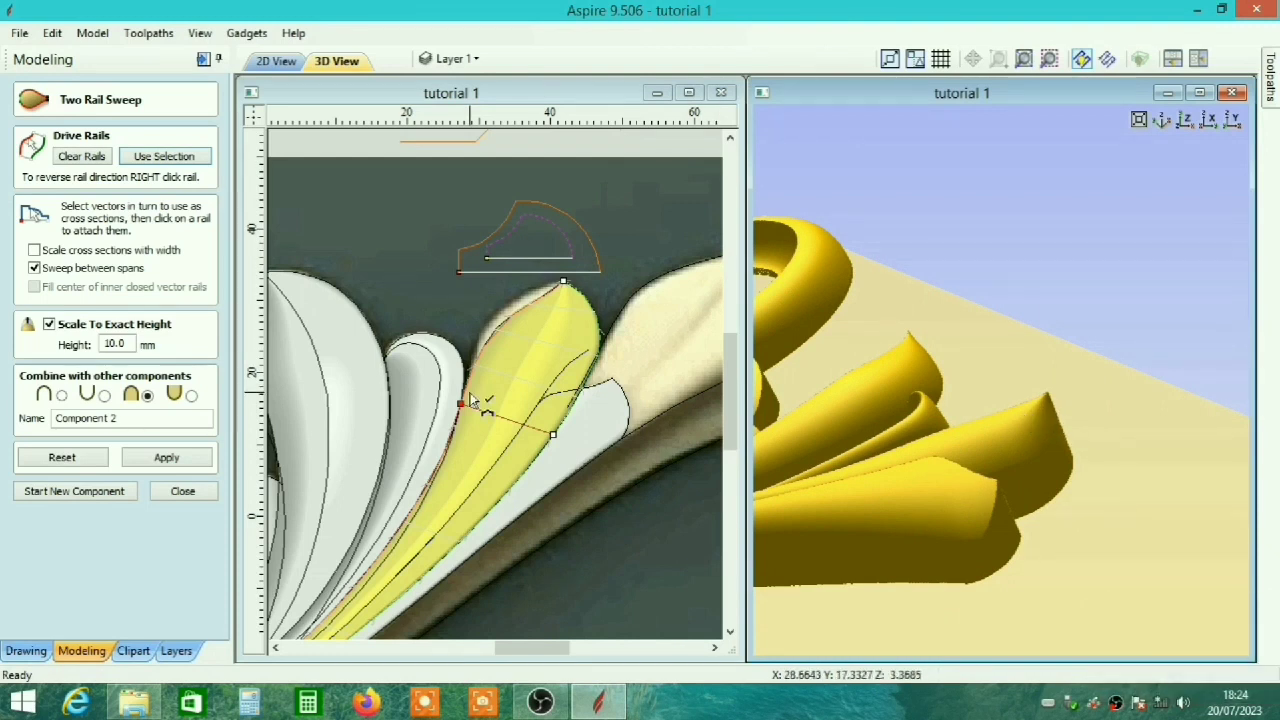
{"action": "left_click", "coordinate": [168, 462]}
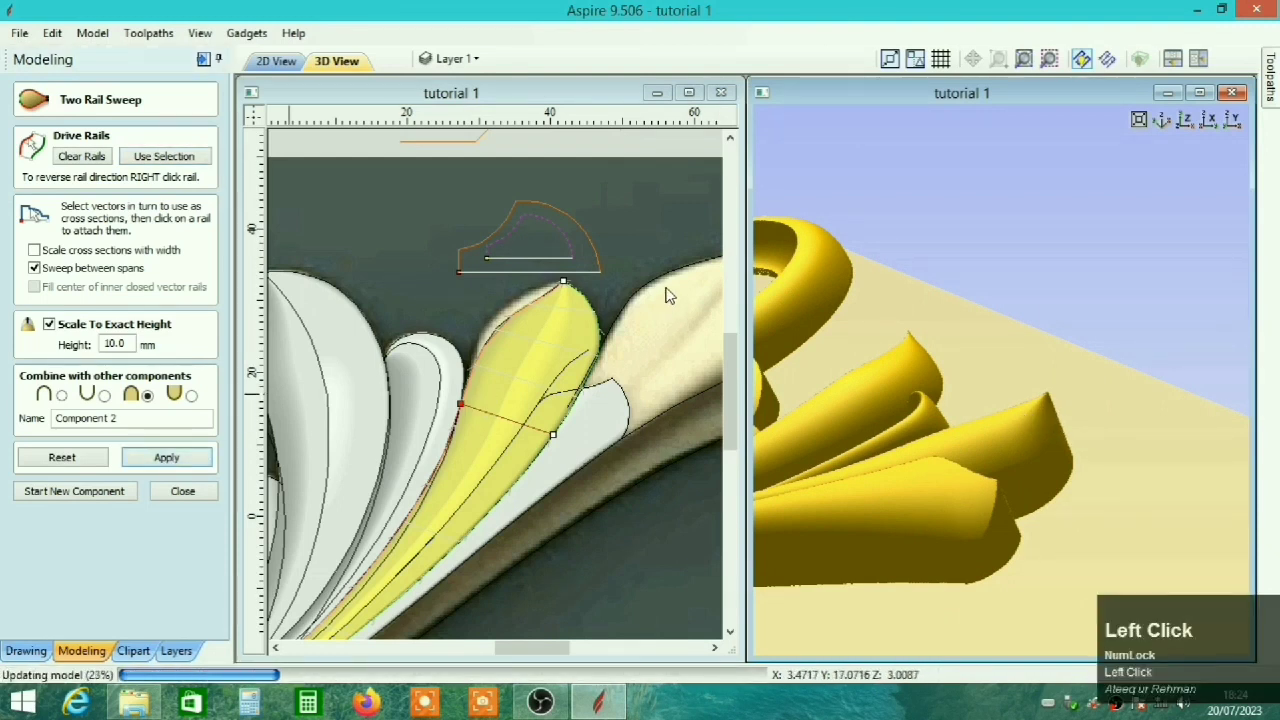
Examine in 3D how the leaf blends into the neighbouring leaves along the stem and at its base.
{"action": "left_click_drag", "start_coordinate": [962, 506], "coordinate": [1070, 557]}
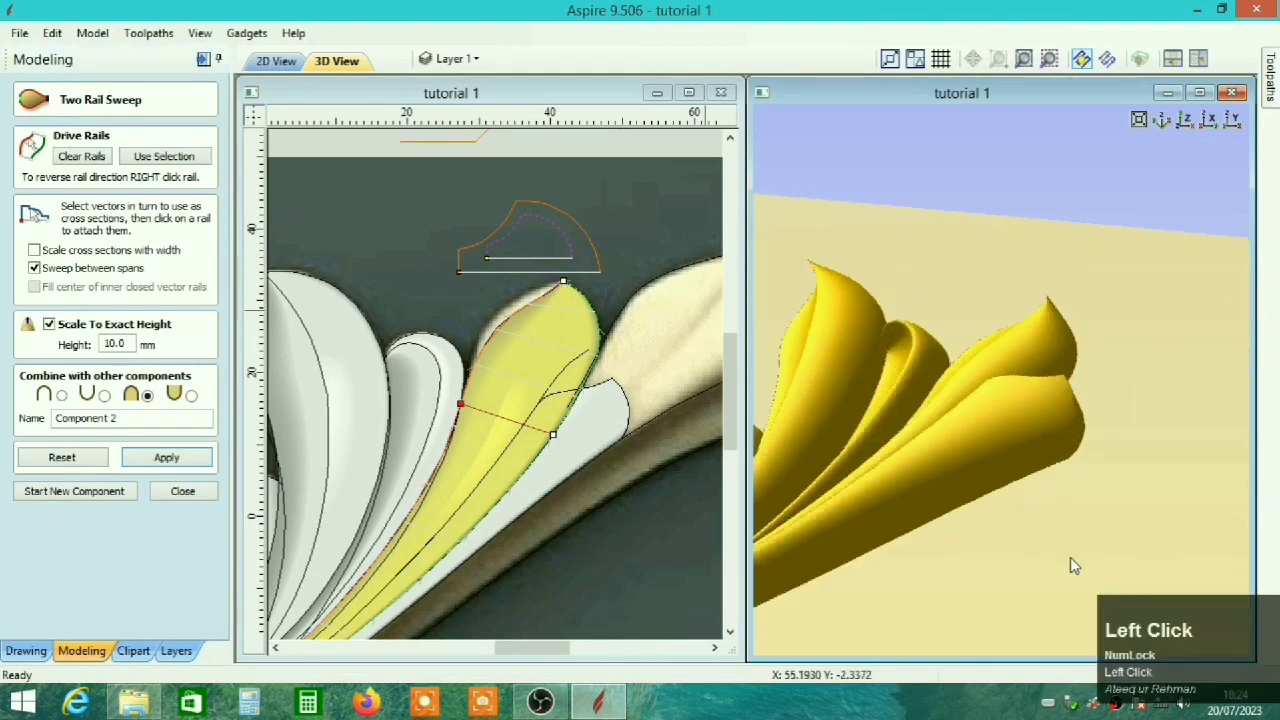
{"action": "right_click_drag", "start_coordinate": [890, 550], "coordinate": [1019, 500], "text": "ctrl"}
{"action": "left_click_drag", "start_coordinate": [1019, 500], "coordinate": [1046, 490]}
{"action": "right_click_drag", "start_coordinate": [948, 526], "coordinate": [1003, 458], "text": "ctrl"}
{"action": "left_click_drag", "start_coordinate": [1003, 458], "coordinate": [1023, 522], "text": "ctrl"}
{"action": "left_click_drag", "start_coordinate": [918, 553], "coordinate": [870, 473]}
{"action": "right_click_drag", "start_coordinate": [870, 473], "coordinate": [904, 500]}
{"action": "mouse_move", "coordinate": [904, 500]}
{"action": "left_mouse_down"}
{"action": "mouse_move", "coordinate": [1012, 440]}
{"action": "mouse_move", "coordinate": [890, 480]}
{"action": "left_mouse_up"}
{"action": "scroll", "coordinate": [890, 478], "scroll_direction": "up", "scroll_amount": 1}
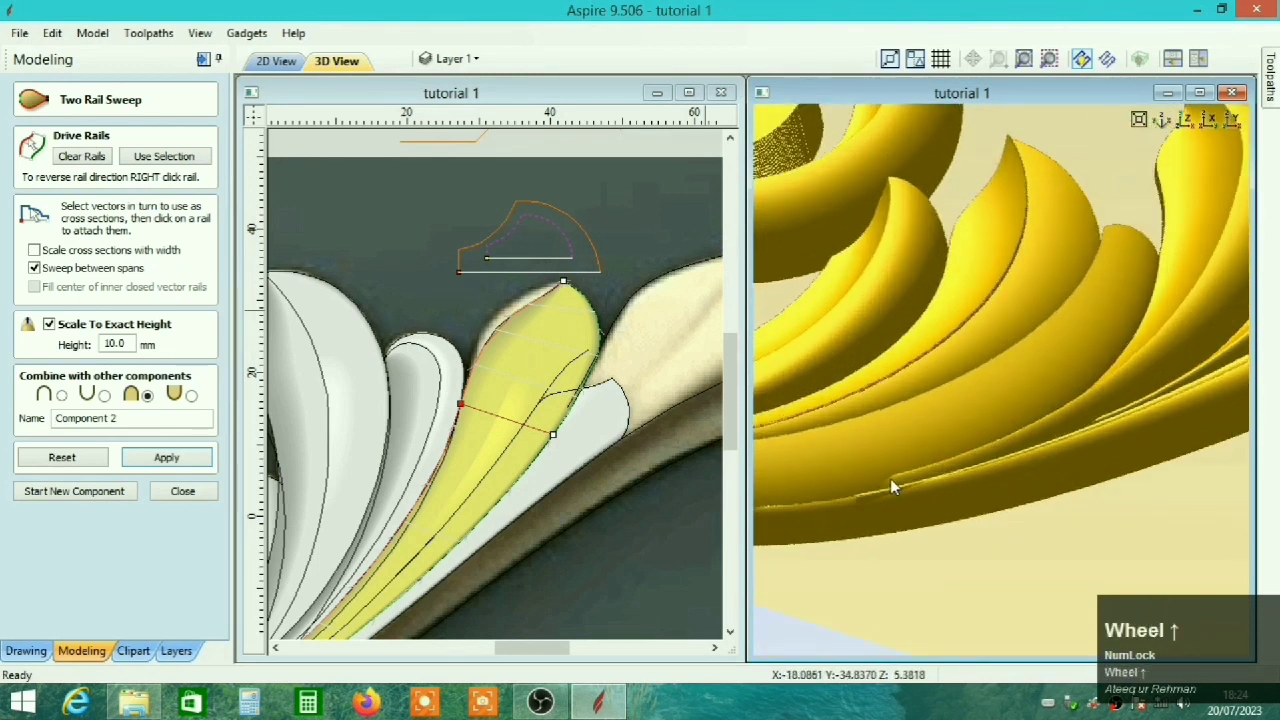
{"action": "scroll", "coordinate": [570, 315], "scroll_direction": "up", "scroll_amount": 2}
Scale the small base profile down to about 10.1 mm wide and 5.1 mm high, and reapply the sweep.
{"action": "left_click", "coordinate": [568, 316]}
{"action": "scroll", "coordinate": [568, 316], "scroll_direction": "up", "scroll_amount": 2}
{"action": "left_click", "coordinate": [568, 316]}
{"action": "left_click_drag", "start_coordinate": [636, 293], "coordinate": [620, 308], "text": "shift"}
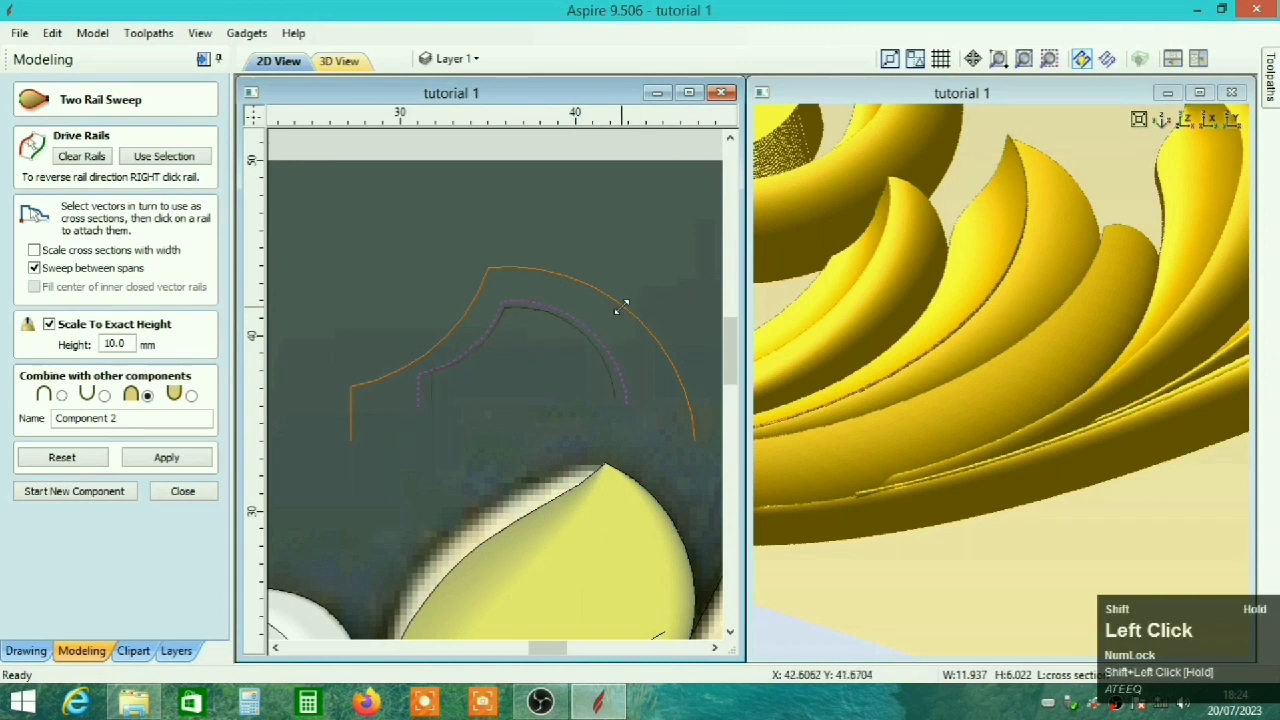
{"action": "left_click", "coordinate": [128, 461]}
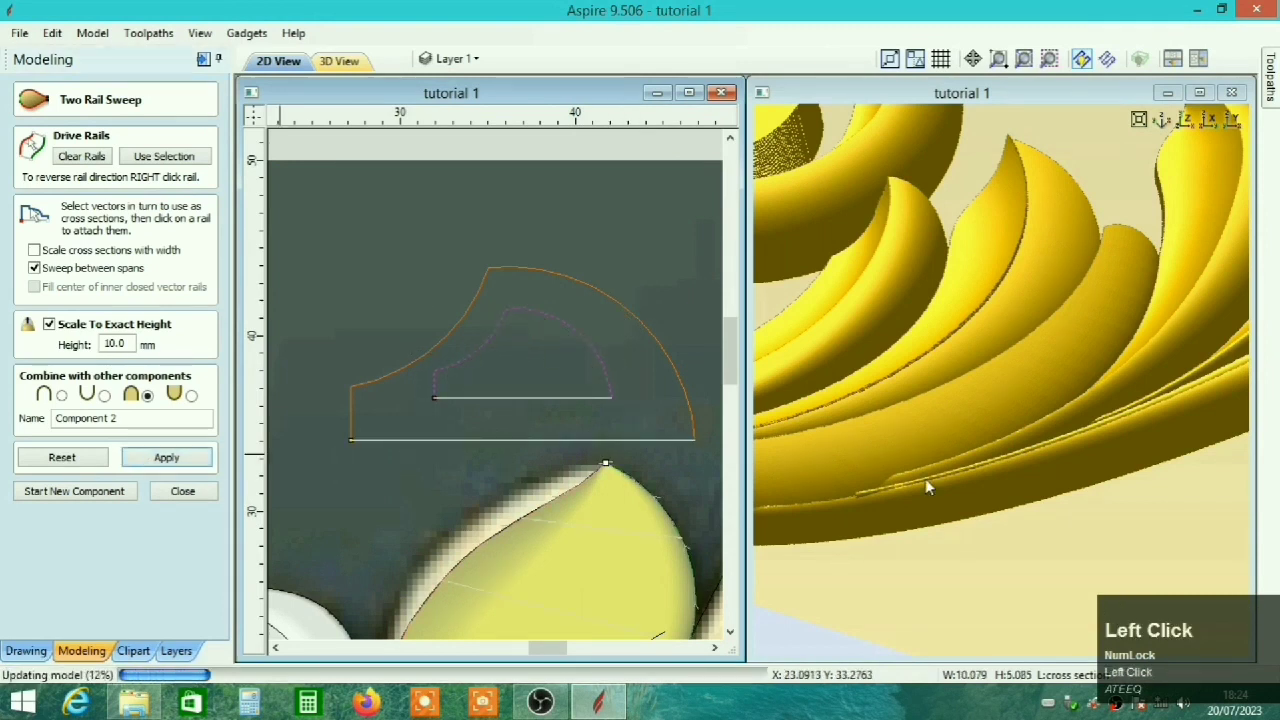
Check in 3D how the swept leaf blends into its neighbours and finish the two-rail sweep.
{"action": "left_click_drag", "start_coordinate": [878, 506], "coordinate": [942, 560]}
{"action": "right_click_drag", "start_coordinate": [942, 560], "coordinate": [905, 478], "text": "ctrl"}
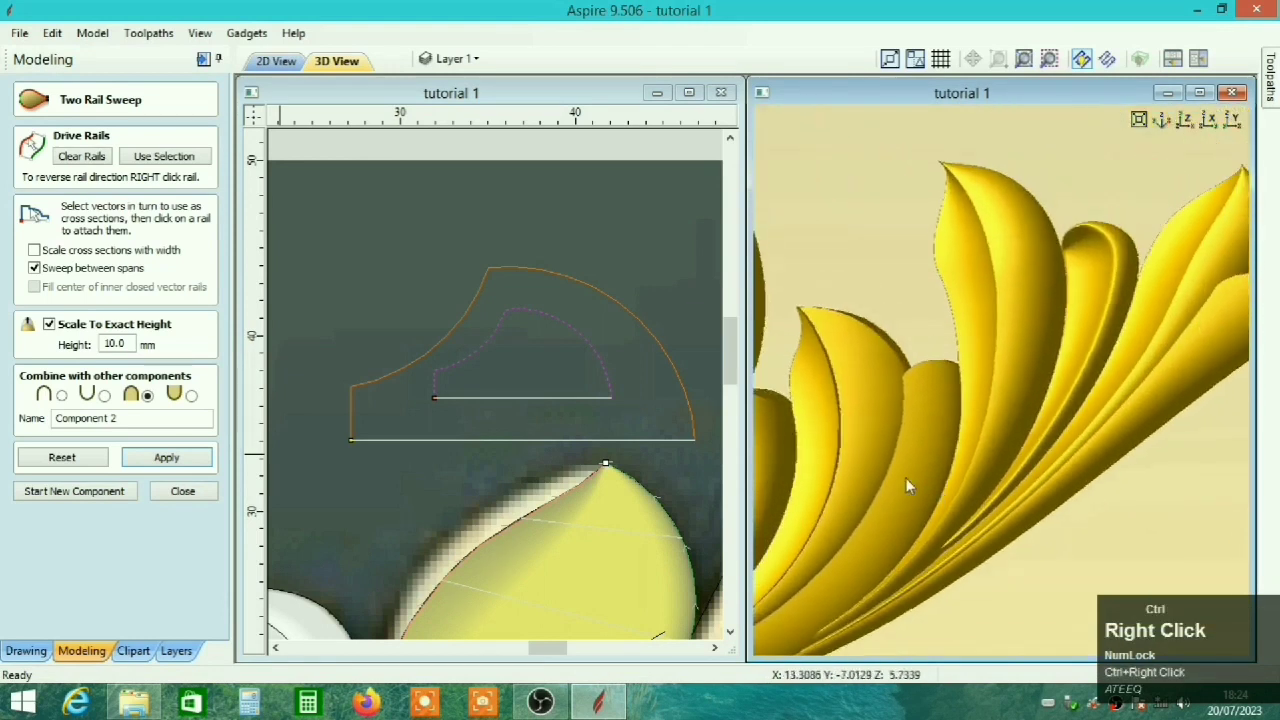
{"action": "scroll", "coordinate": [905, 478], "scroll_direction": "down", "scroll_amount": 4, "text": "ctrl"}
{"action": "scroll", "coordinate": [433, 422], "scroll_direction": "down", "scroll_amount": 3, "text": "ctrl"}
{"action": "left_click", "coordinate": [185, 491]}
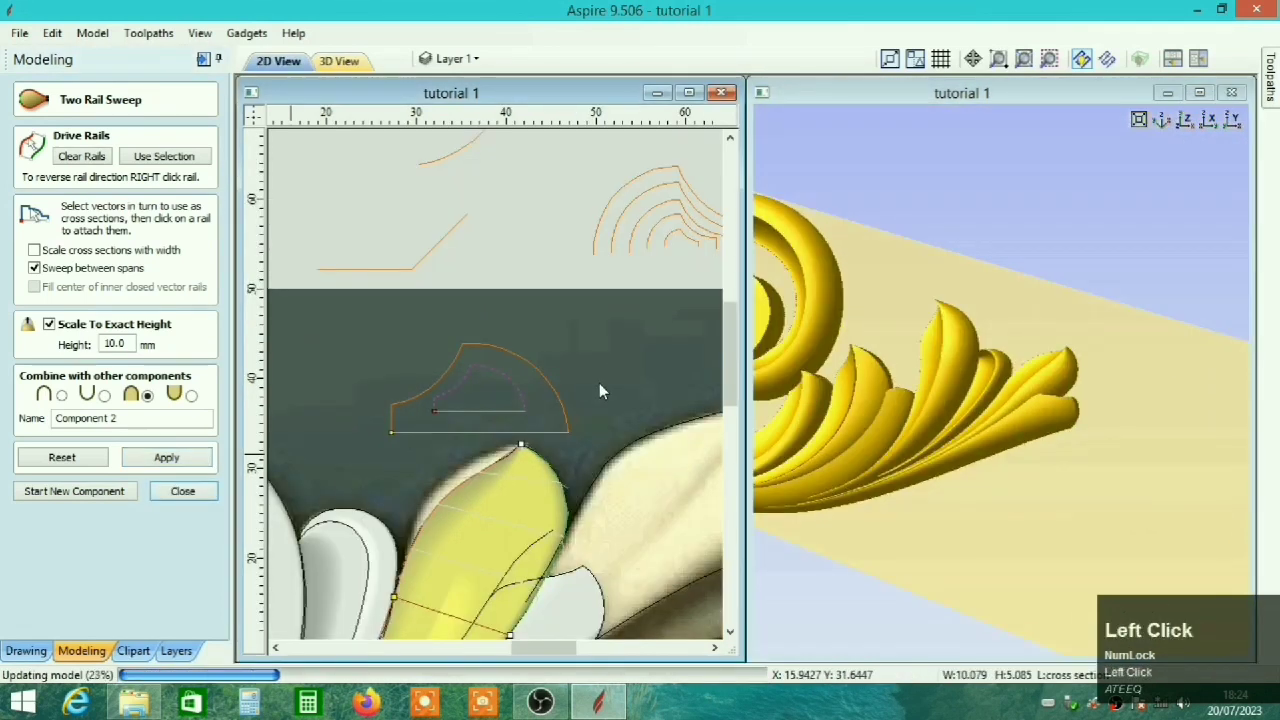
Try a merged, 10 mm high two-rail sweep across the whole next leaf, using the large peaked profile and swapped rail order.
{"action": "scroll", "coordinate": [475, 383], "scroll_direction": "down", "scroll_amount": 1, "text": "ctrl"}
{"action": "right_click_drag", "start_coordinate": [628, 460], "coordinate": [526, 299], "text": "ctrl"}
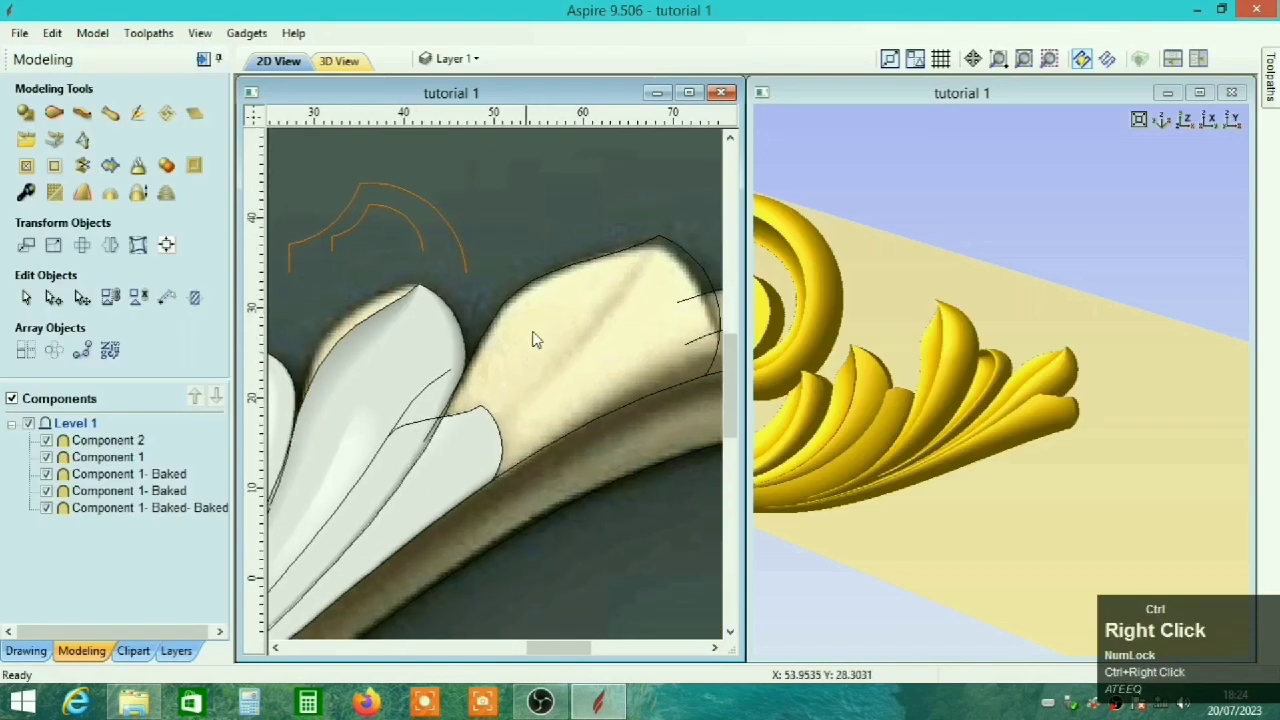
{"action": "right_click_drag", "start_coordinate": [608, 438], "coordinate": [517, 408], "text": "ctrl"}
{"action": "scroll", "coordinate": [520, 390], "scroll_direction": "up", "scroll_amount": 2}
{"action": "left_click", "coordinate": [548, 298]}
{"action": "right_click_drag", "start_coordinate": [549, 298], "coordinate": [578, 302], "text": "ctrl"}
{"action": "key", "text": "n"}
{"action": "scroll", "coordinate": [589, 278], "scroll_direction": "up", "scroll_amount": 2}
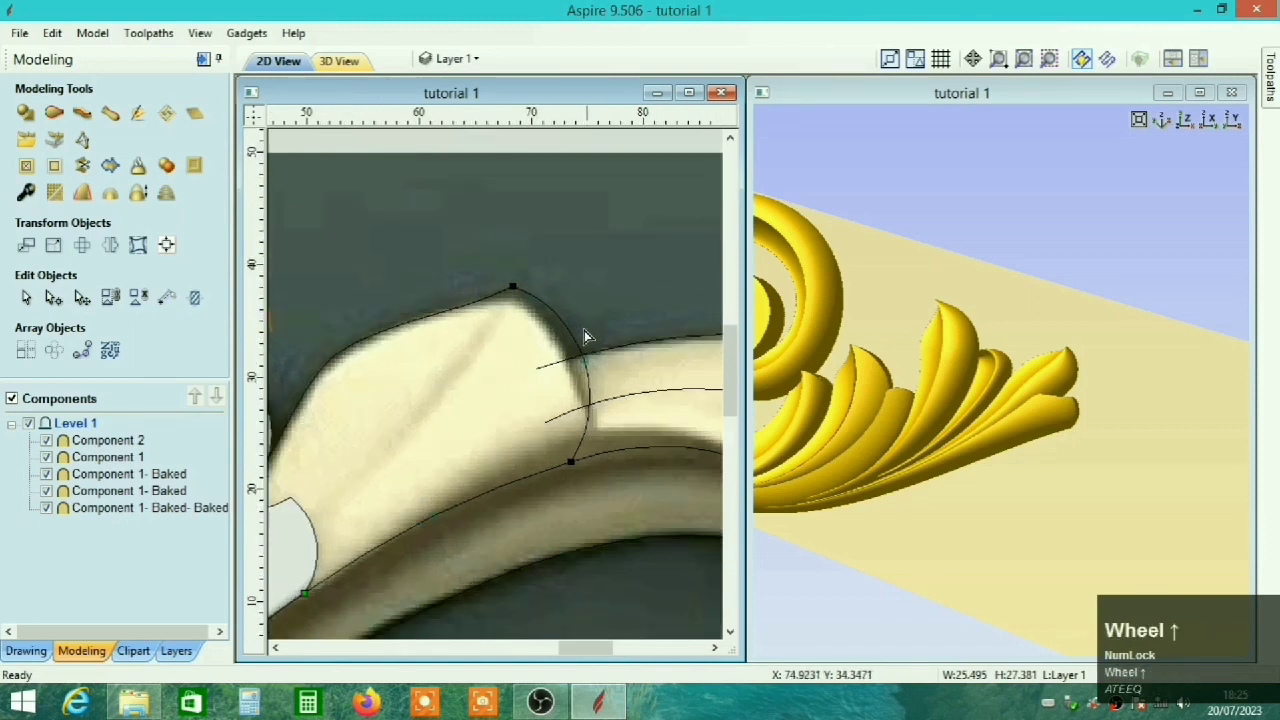
{"action": "scroll", "coordinate": [503, 300], "scroll_direction": "down", "scroll_amount": 2}
{"action": "right_click_drag", "start_coordinate": [508, 297], "coordinate": [550, 313], "text": "ctrl"}
{"action": "left_click", "coordinate": [82, 113]}
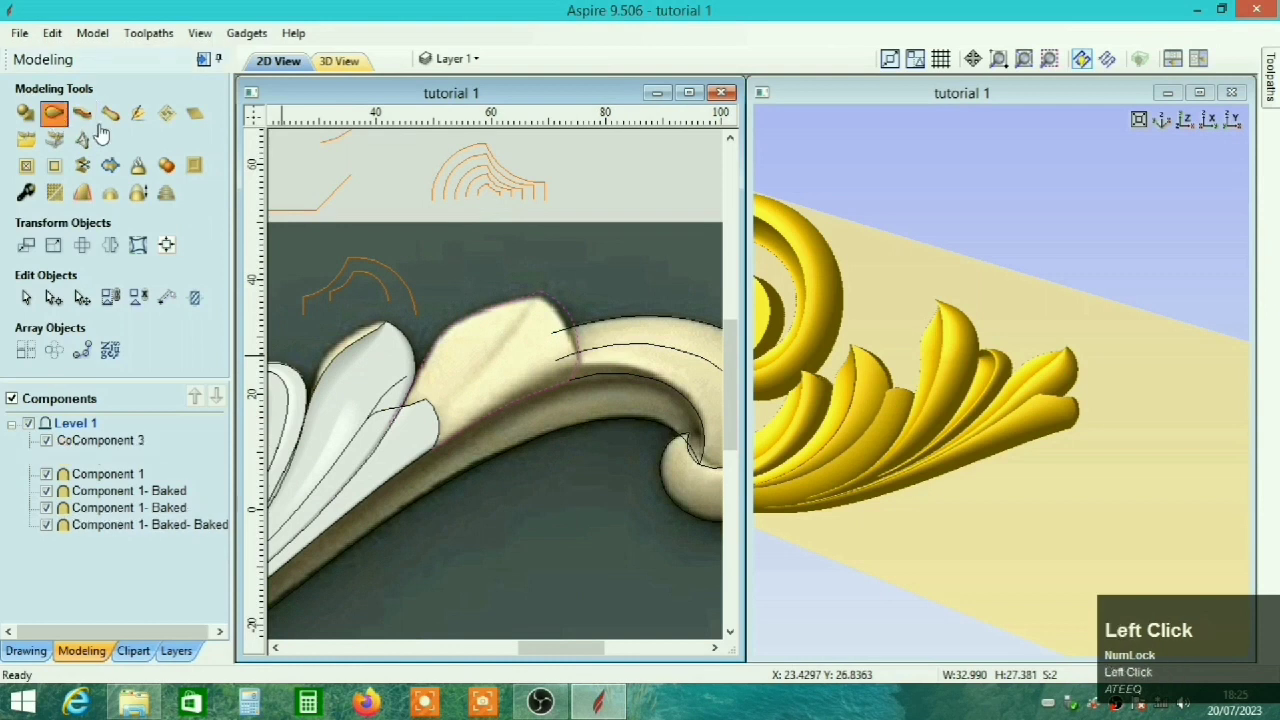
{"action": "right_click", "coordinate": [582, 445]}
{"action": "left_click", "coordinate": [640, 509]}
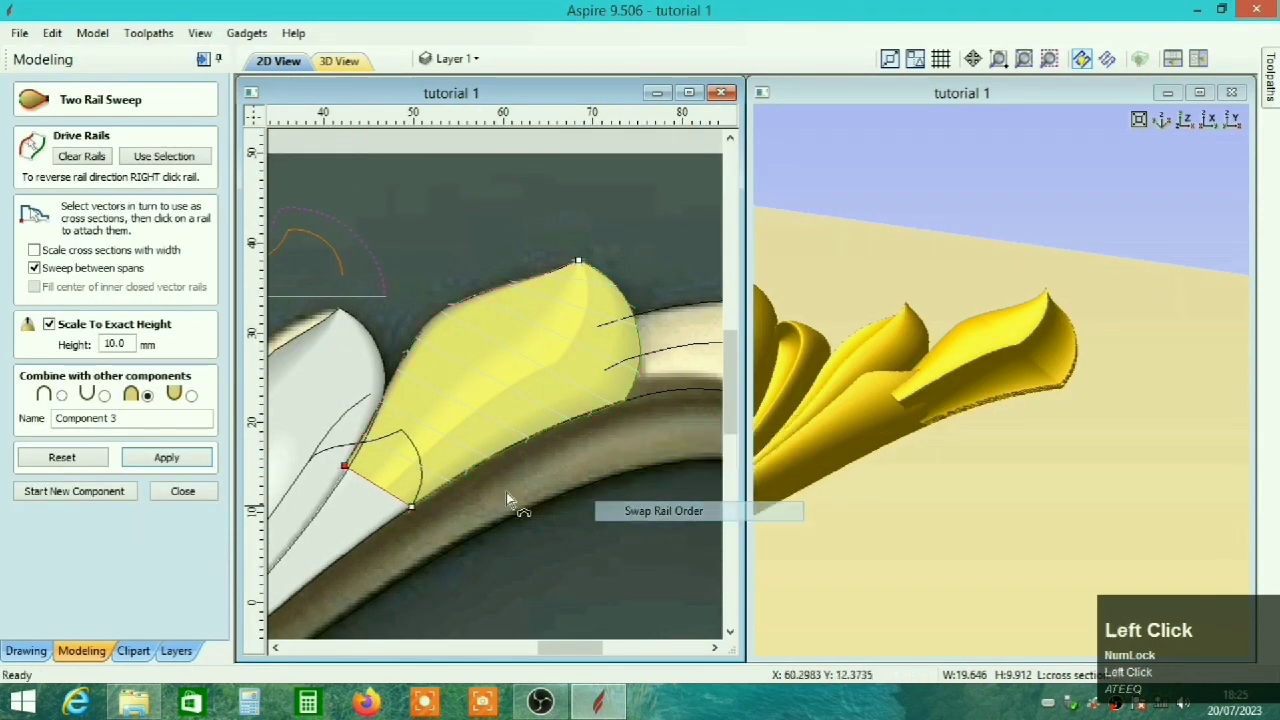
{"action": "left_click", "coordinate": [160, 458]}
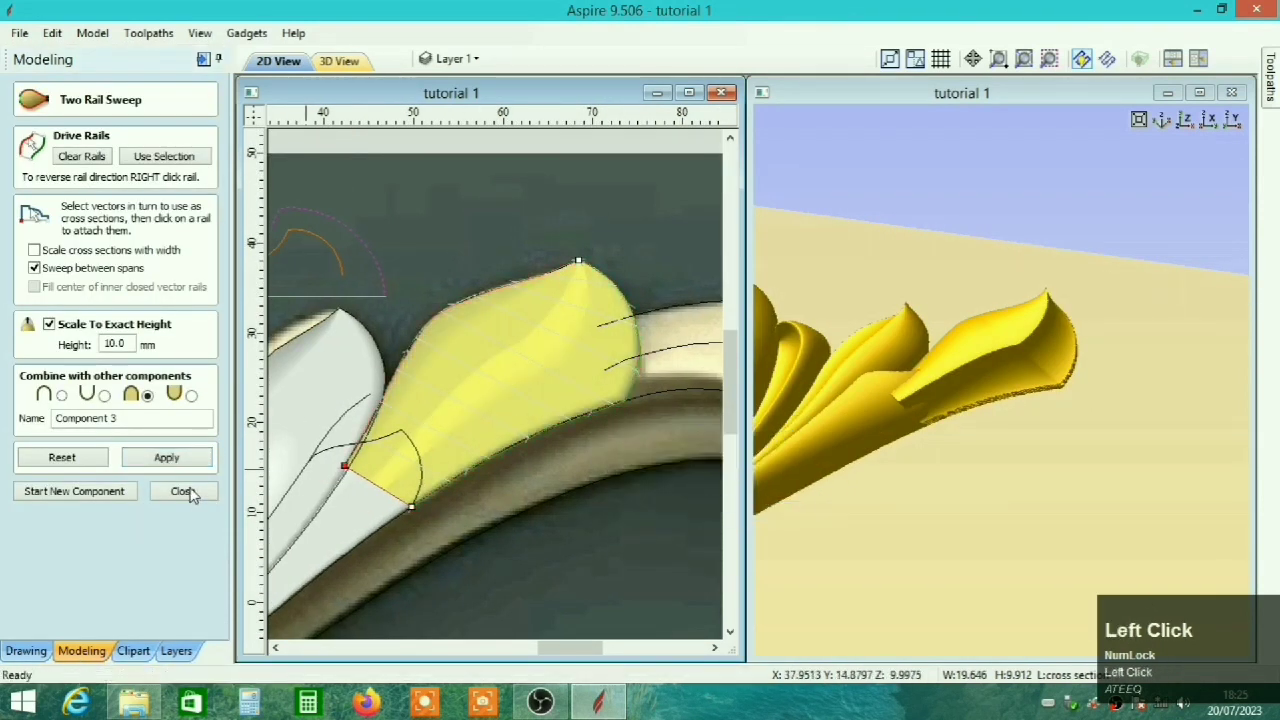
Examine the whole-leaf sweep in 3D and reset it.
{"action": "left_click_drag", "start_coordinate": [1004, 456], "coordinate": [1098, 462]}
{"action": "scroll", "coordinate": [1010, 456], "scroll_direction": "up", "scroll_amount": 2}
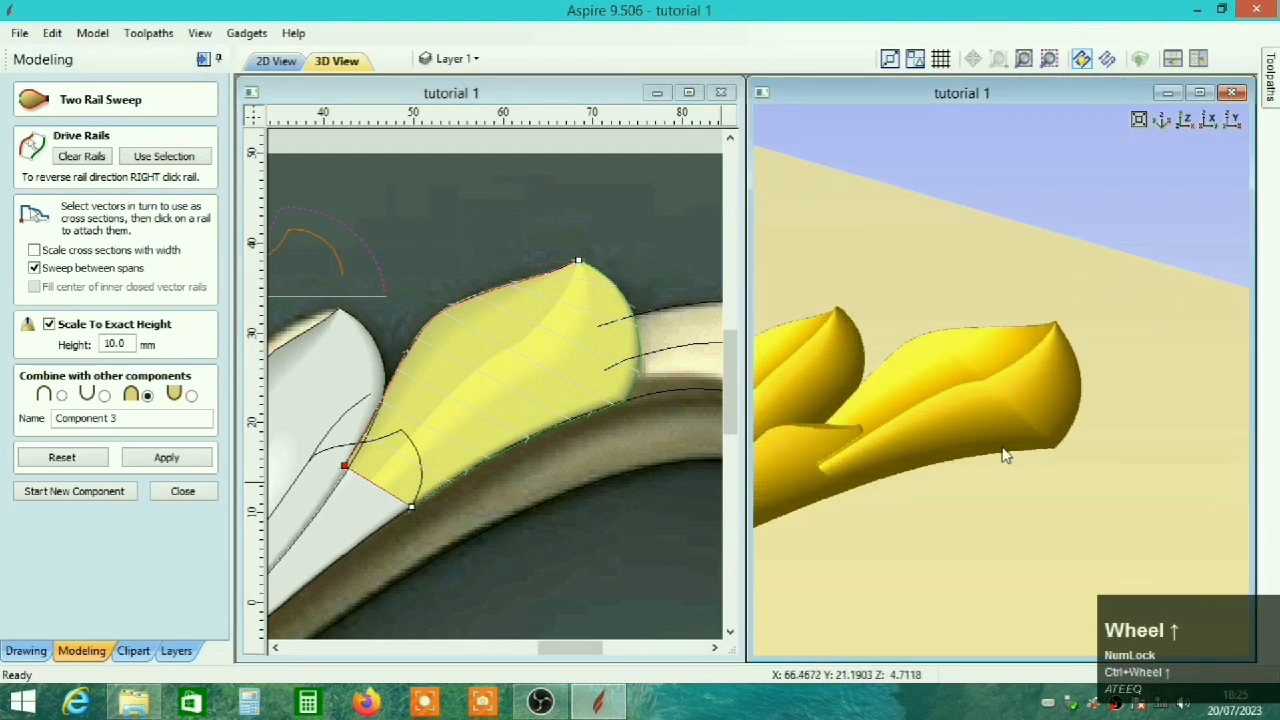
{"action": "right_click_drag", "start_coordinate": [972, 455], "coordinate": [950, 450], "text": "ctrl"}
{"action": "left_click_drag", "start_coordinate": [950, 450], "coordinate": [928, 355]}
{"action": "scroll", "coordinate": [985, 479], "scroll_direction": "up", "scroll_amount": 1}
{"action": "right_click_drag", "start_coordinate": [985, 479], "coordinate": [977, 477], "text": "ctrl"}
{"action": "left_click", "coordinate": [62, 457]}
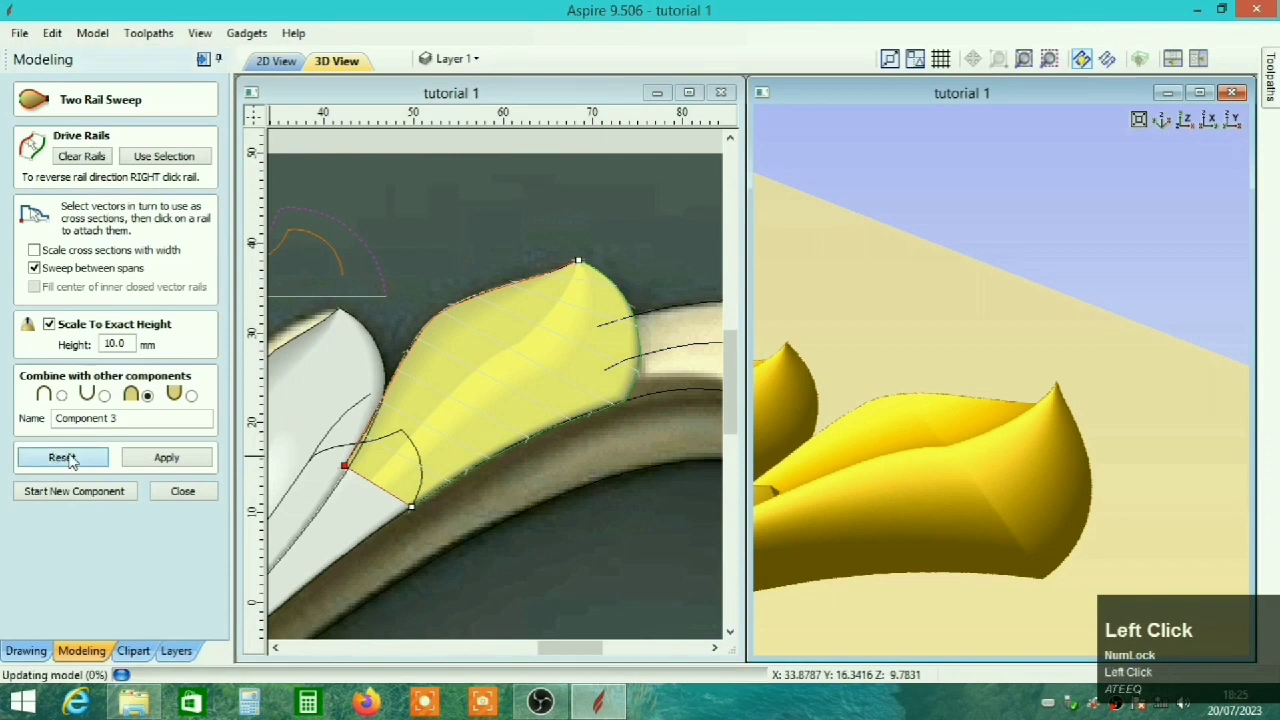
Draw a midrib from the leaf's tip down into the stem, about 28 mm wide and 30 mm high, curved along the crease.
{"action": "right_click", "coordinate": [528, 329], "text": "ctrl"}
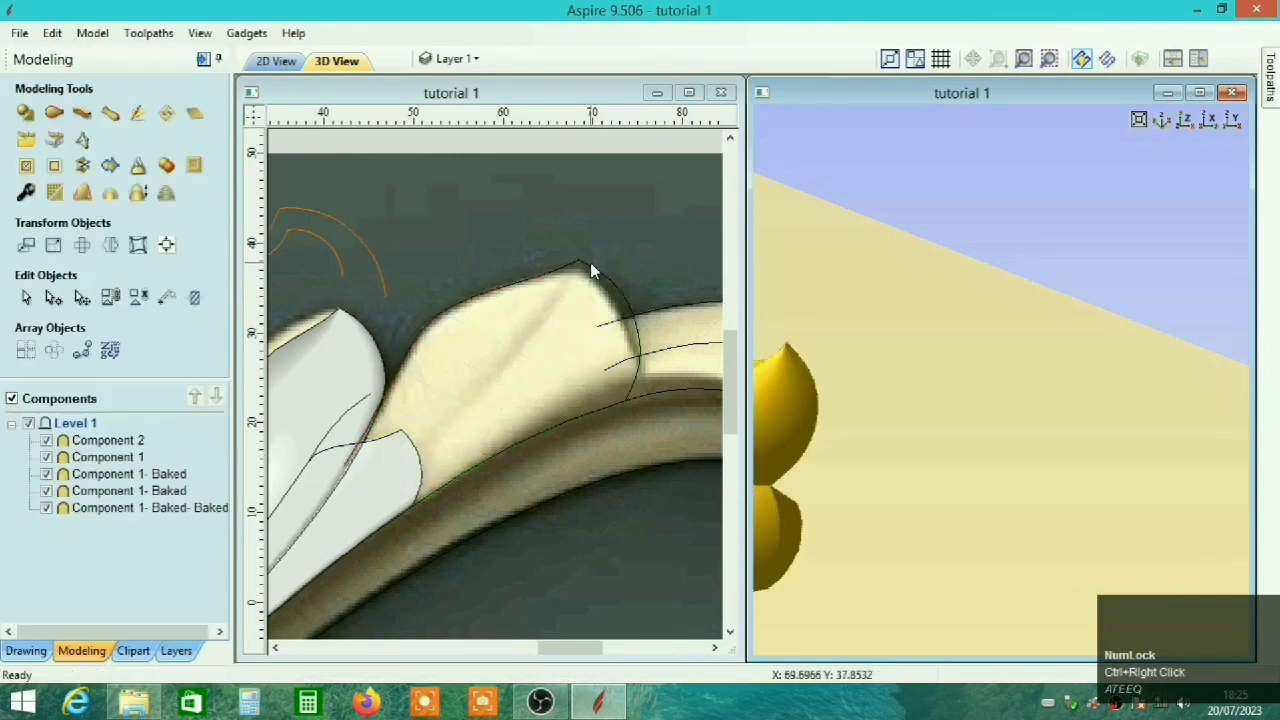
{"action": "left_click", "coordinate": [590, 264]}
{"action": "right_click", "coordinate": [590, 268], "text": "ctrl"}
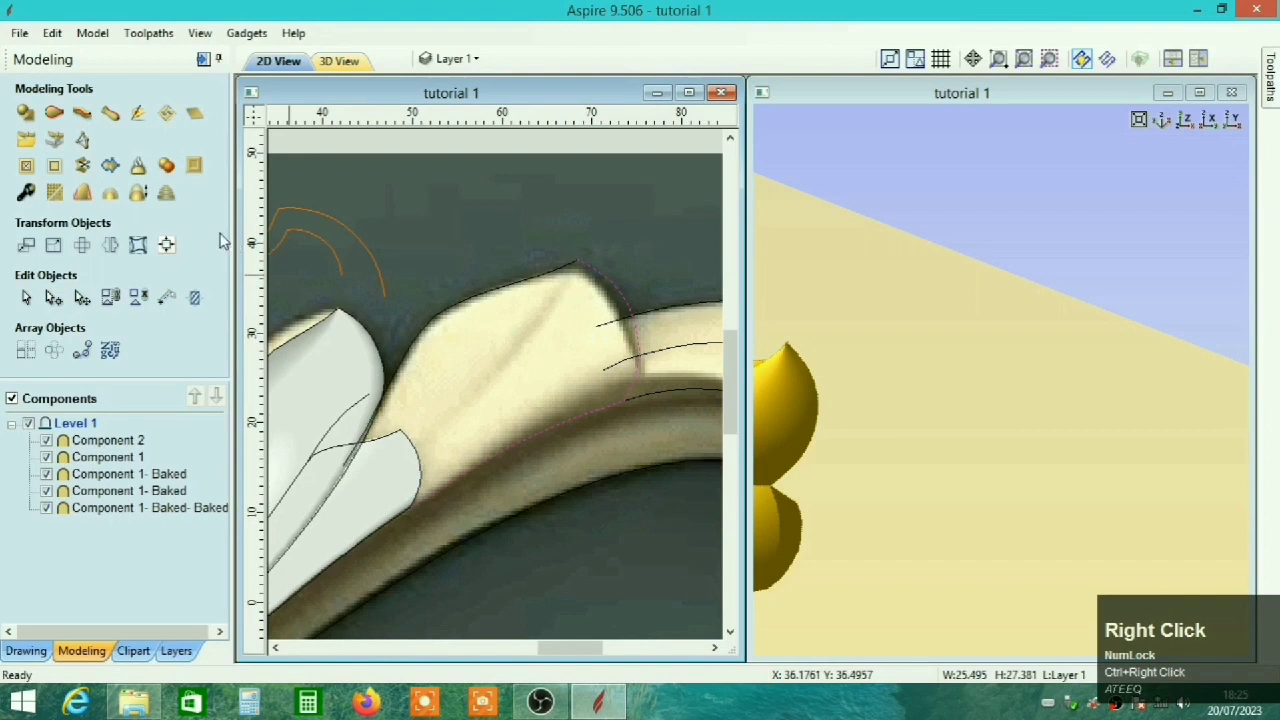
{"action": "key", "text": "space"}
{"action": "left_click", "coordinate": [583, 262]}
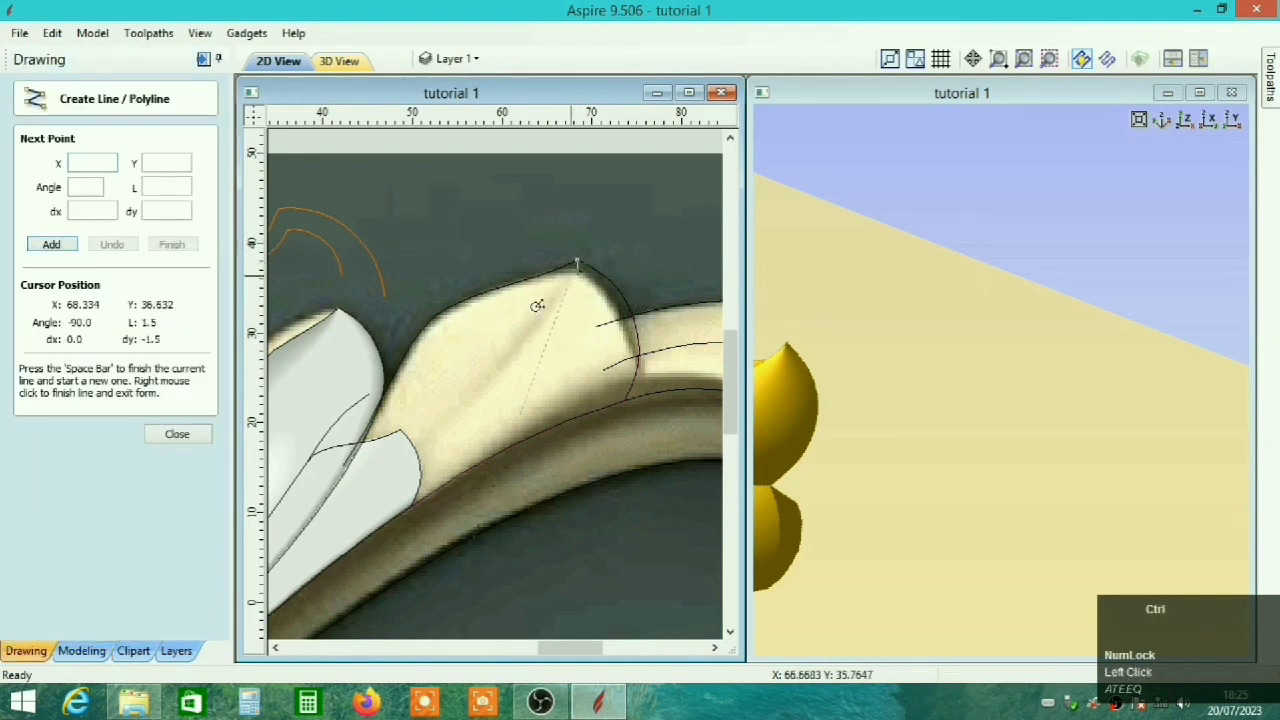
{"action": "right_click", "coordinate": [537, 343], "text": "ctrl"}
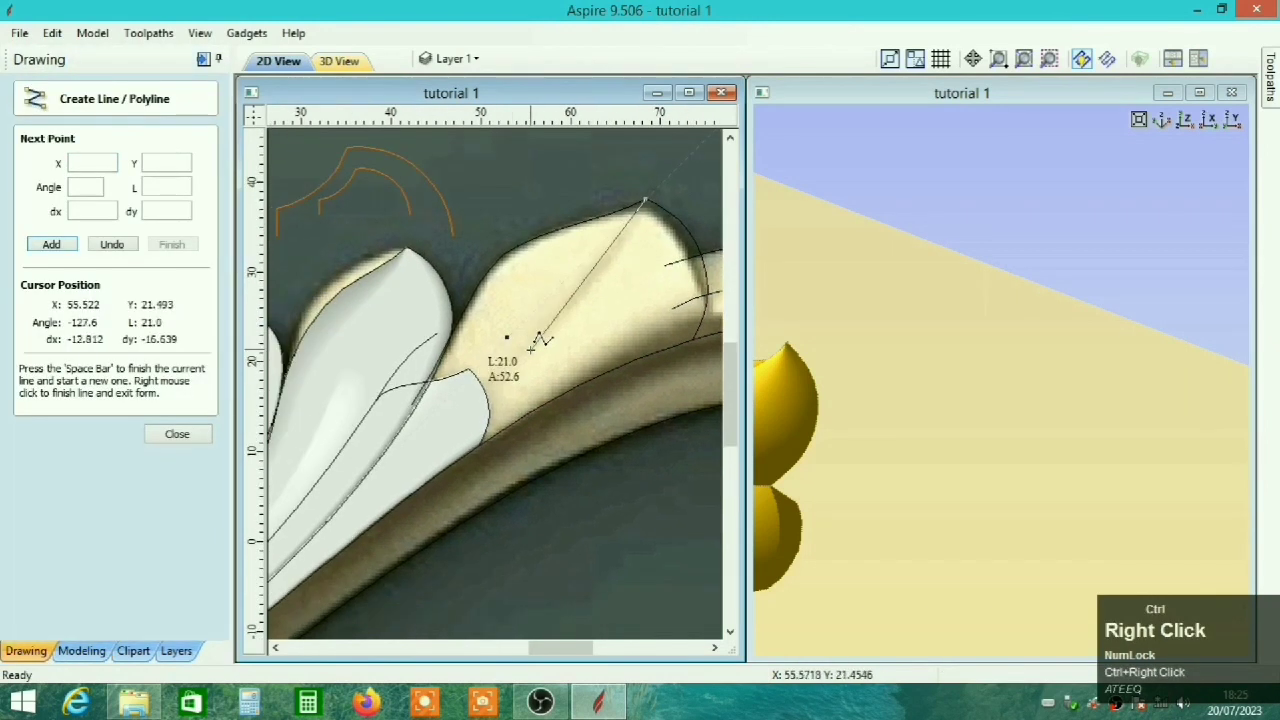
{"action": "right_click", "coordinate": [400, 462]}
{"action": "scroll", "coordinate": [530, 338], "scroll_direction": "up", "scroll_amount": 1}
{"action": "key", "text": "n"}
{"action": "left_click_drag", "start_coordinate": [577, 317], "coordinate": [520, 392]}
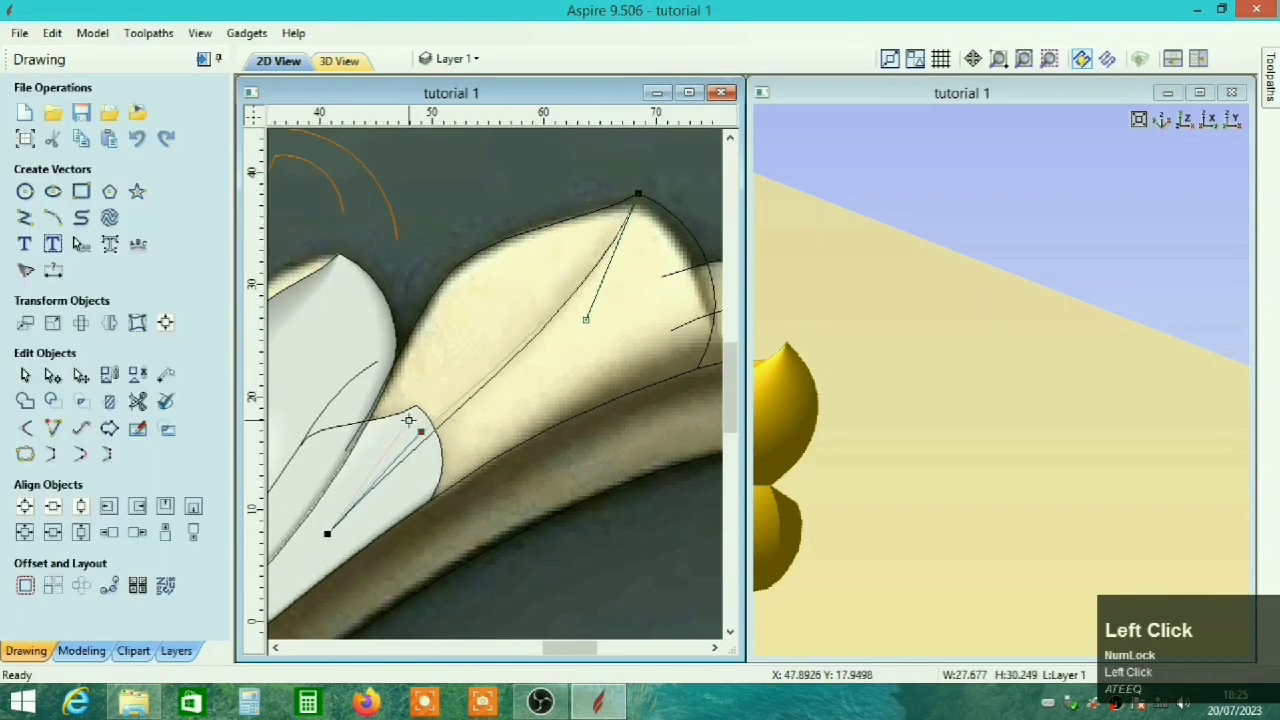
Convert the leaf's outer outline to Bezier near its junction with the curved stem and reshape it to follow the reference image.
{"action": "right_click_drag", "start_coordinate": [657, 349], "coordinate": [569, 351], "text": "ctrl"}
{"action": "left_click", "coordinate": [569, 336]}
{"action": "scroll", "coordinate": [567, 338], "scroll_direction": "up", "scroll_amount": 1}
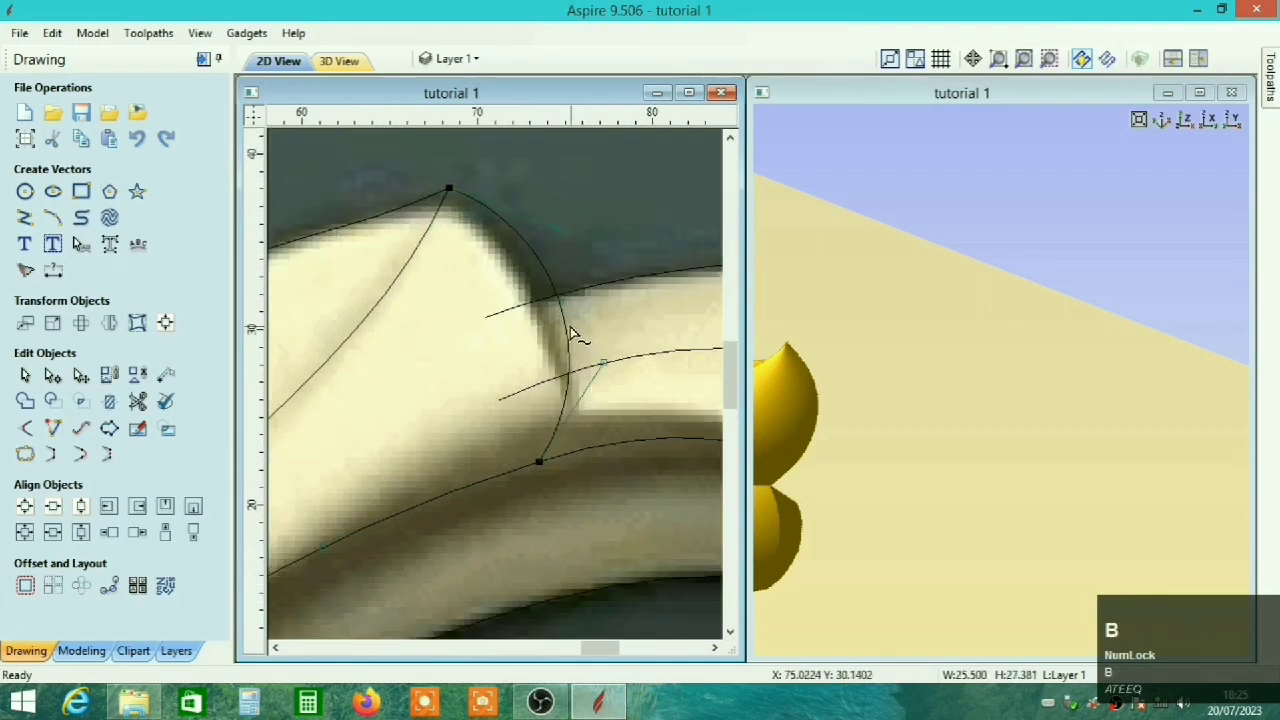
{"action": "scroll", "coordinate": [578, 362], "scroll_direction": "up", "scroll_amount": 1}
{"action": "left_click_drag", "start_coordinate": [568, 464], "coordinate": [581, 499]}
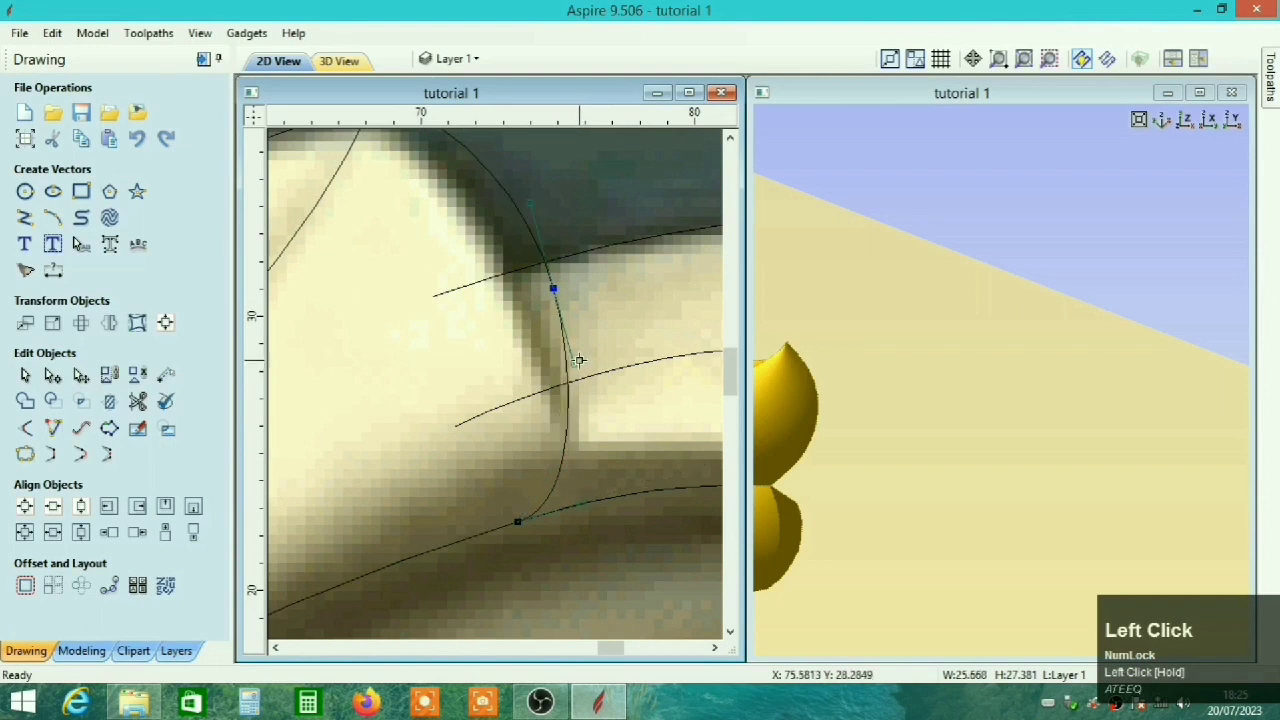
{"action": "scroll", "coordinate": [578, 360], "scroll_direction": "down", "scroll_amount": 3}
{"action": "key", "text": "n"}
Set the midrib and the leaf's lower outline as two-rail sweep rails and pick the 12 mm quarter-arch profile.
{"action": "left_click", "coordinate": [519, 297], "text": "shift"}
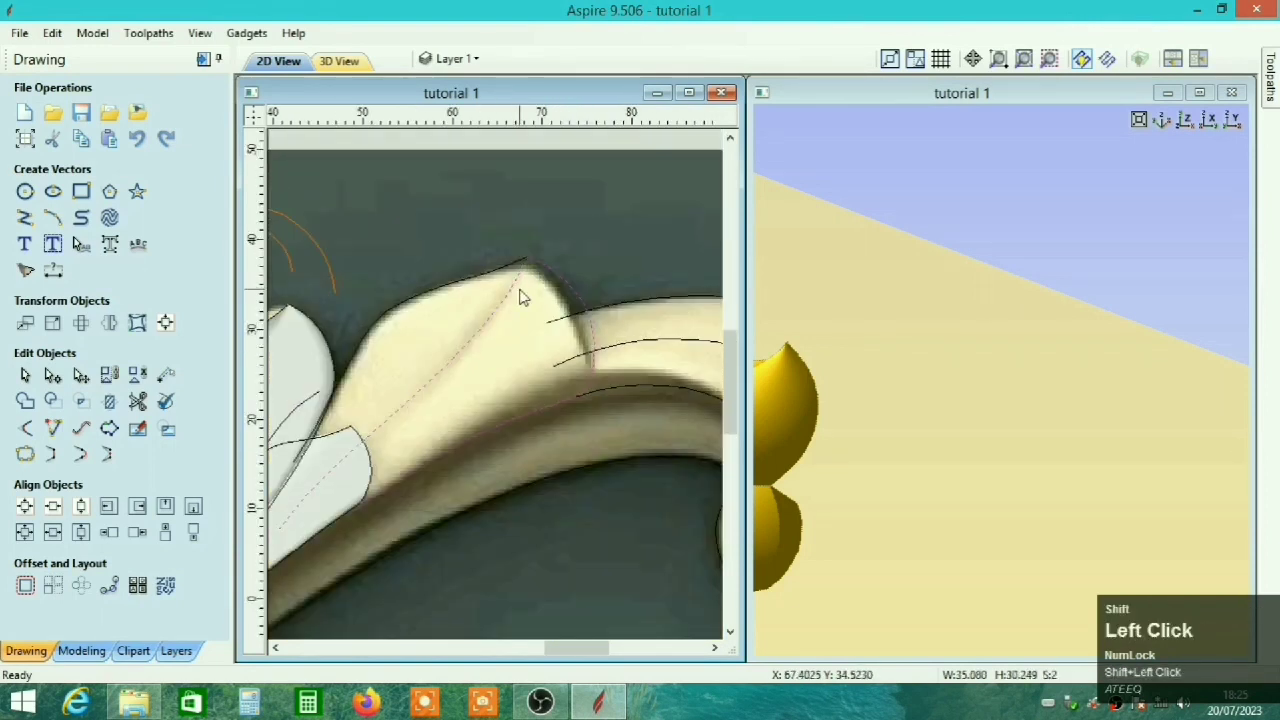
{"action": "left_click", "coordinate": [54, 118]}
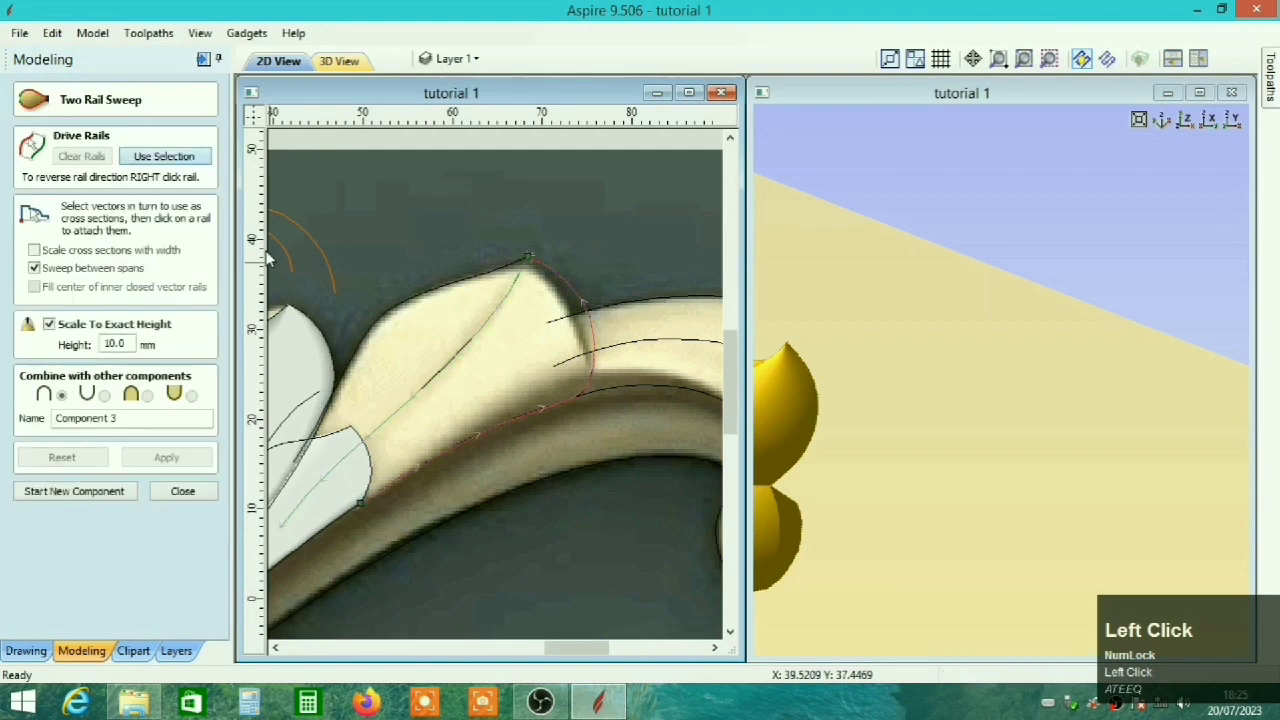
{"action": "scroll", "coordinate": [535, 365], "scroll_direction": "down", "scroll_amount": 2, "text": "ctrl"}
{"action": "right_click_drag", "start_coordinate": [498, 236], "coordinate": [450, 306], "text": "ctrl"}
{"action": "right_click_drag", "start_coordinate": [320, 342], "coordinate": [342, 308], "text": "ctrl"}
{"action": "right_click_drag", "start_coordinate": [297, 272], "coordinate": [436, 282], "text": "ctrl"}
{"action": "left_click", "coordinate": [308, 258]}
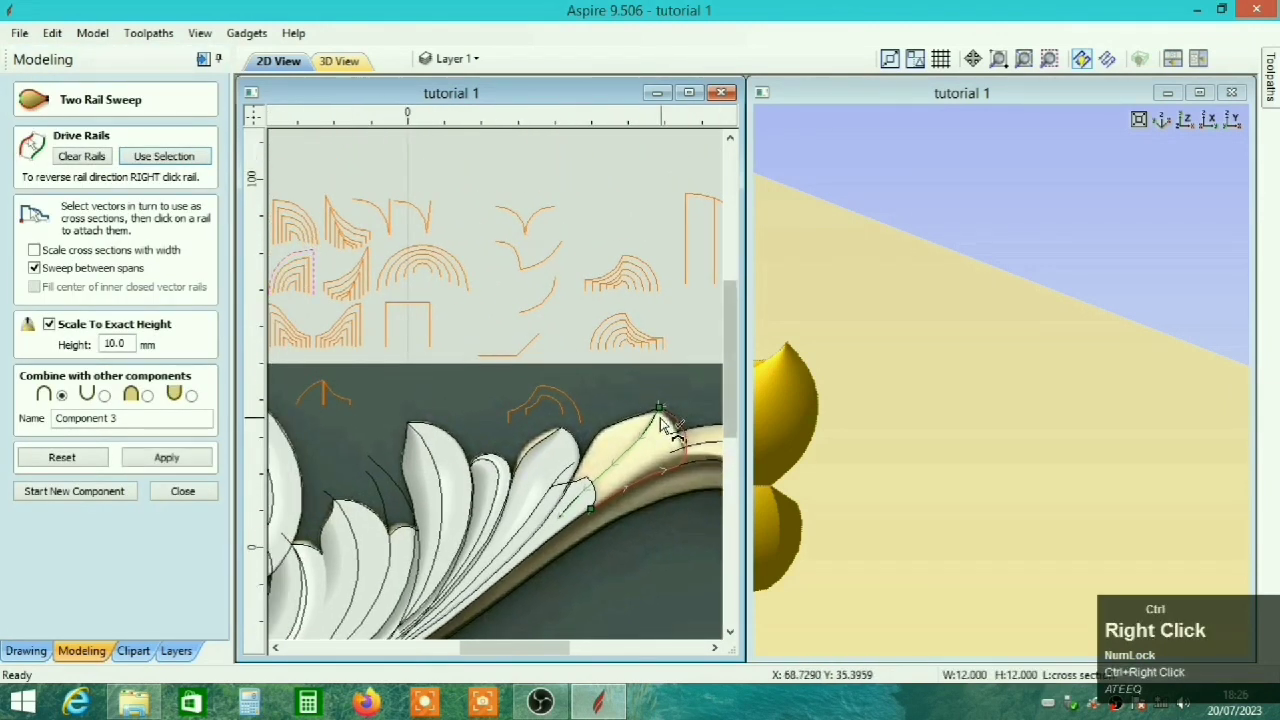
Attach the quarter-arch profile at mid-leaf and at the base, sliding the attachment points along the rails to align the sections across the leaf.
{"action": "scroll", "coordinate": [650, 430], "scroll_direction": "up", "scroll_amount": 2}
{"action": "left_click", "coordinate": [612, 443]}
{"action": "scroll", "coordinate": [612, 443], "scroll_direction": "up", "scroll_amount": 2}
{"action": "left_click", "coordinate": [630, 458]}
{"action": "scroll", "coordinate": [571, 423], "scroll_direction": "up", "scroll_amount": 1}
{"action": "left_click", "coordinate": [543, 412]}
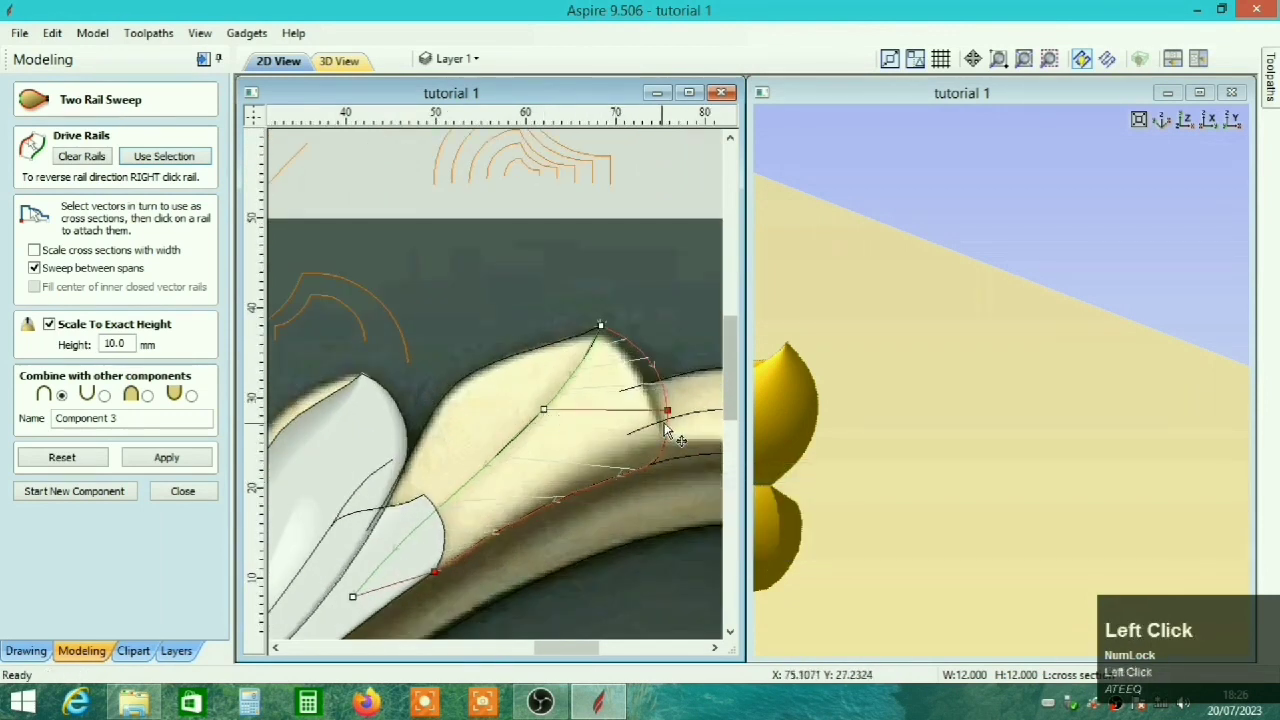
{"action": "left_click_drag", "start_coordinate": [636, 478], "coordinate": [636, 479]}
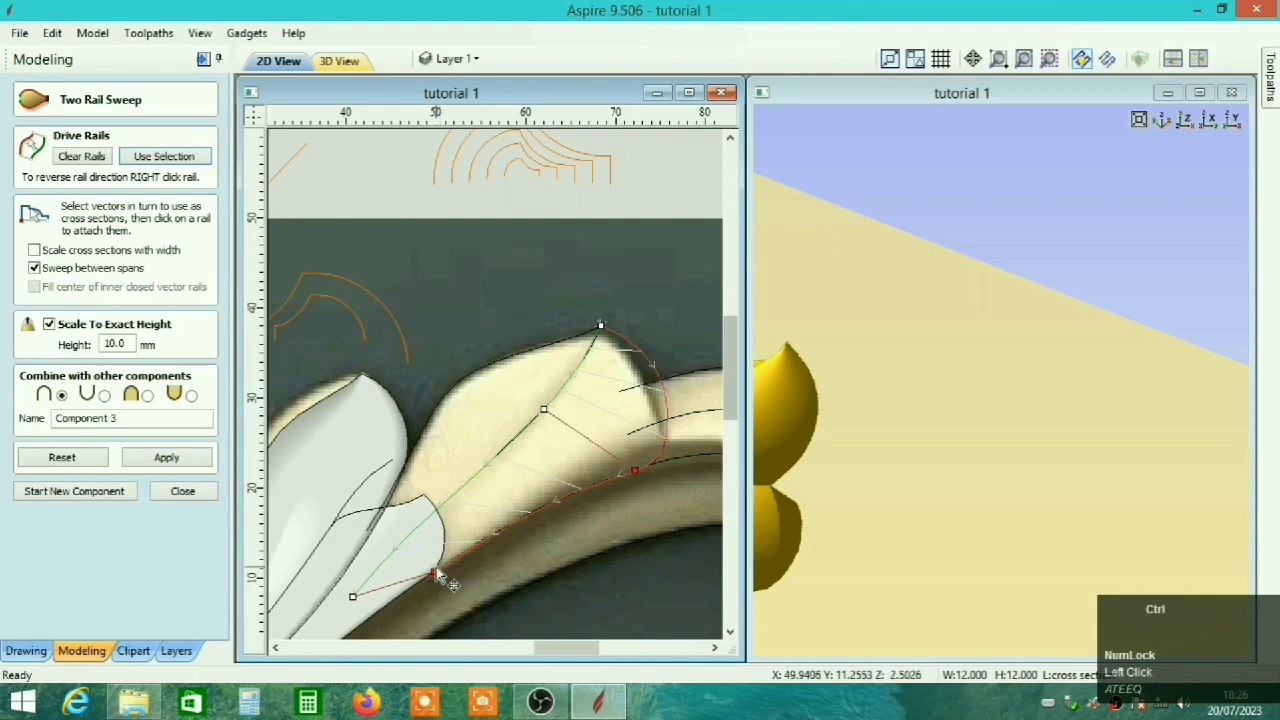
{"action": "right_click_drag", "start_coordinate": [436, 567], "coordinate": [466, 505], "text": "ctrl"}
{"action": "left_click", "coordinate": [383, 534]}
{"action": "left_click_drag", "start_coordinate": [434, 500], "coordinate": [428, 487]}
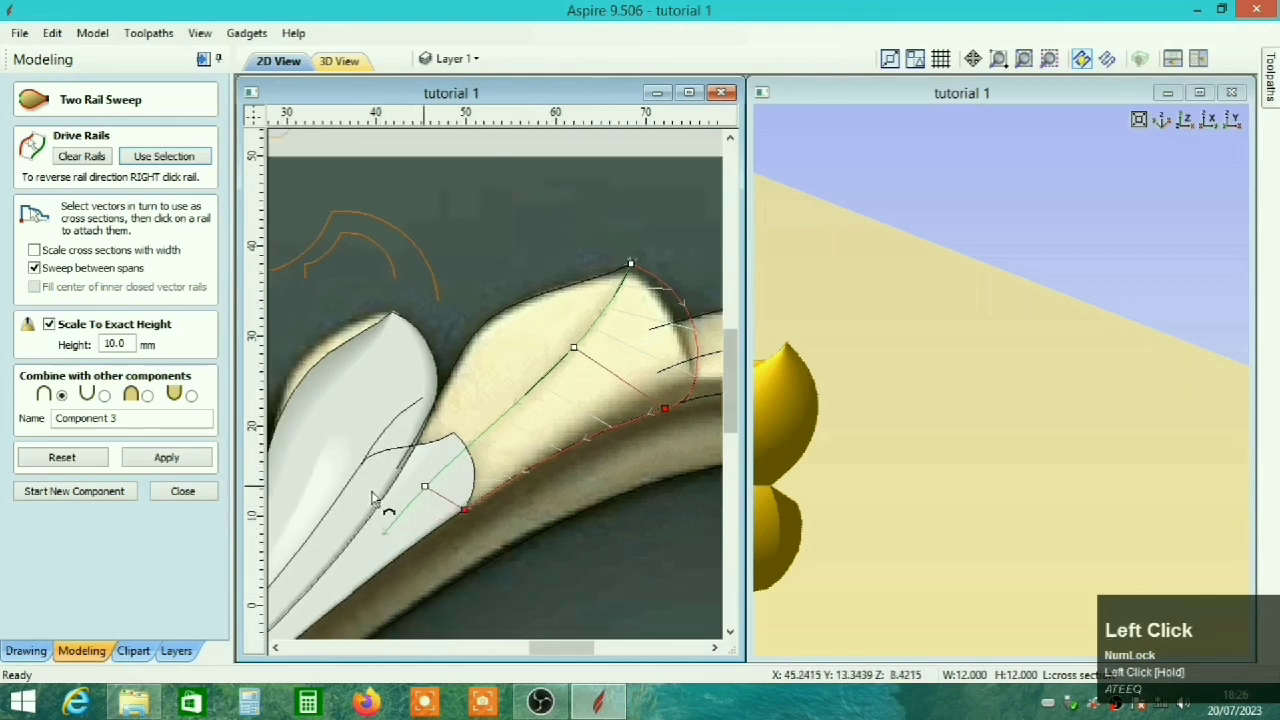
Build the lower half of the leaf as a 10 mm high sweep merged with the other components, and check it in 3D.
{"action": "left_click", "coordinate": [168, 458]}
{"action": "left_click", "coordinate": [147, 395]}
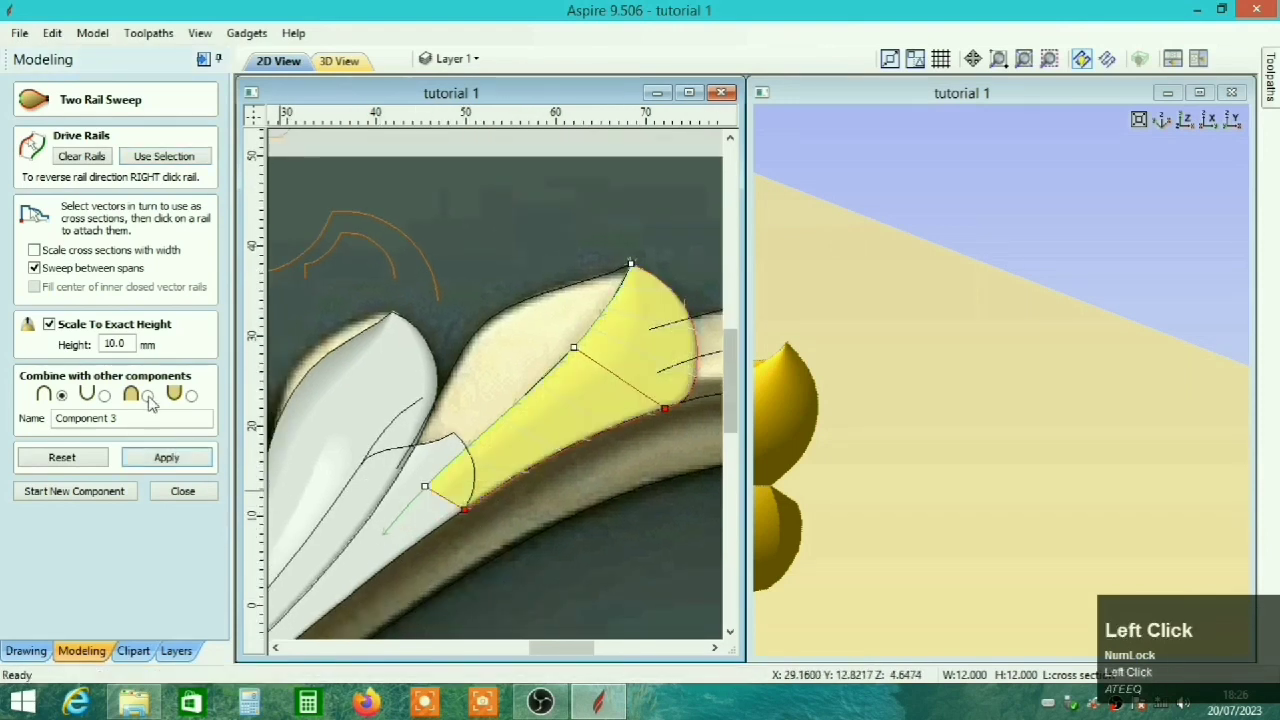
{"action": "right_click_drag", "start_coordinate": [920, 575], "coordinate": [930, 472], "text": "ctrl"}
{"action": "scroll", "coordinate": [931, 474], "scroll_direction": "down", "scroll_amount": 2}
{"action": "left_click_drag", "start_coordinate": [932, 476], "coordinate": [938, 497]}
{"action": "right_click", "coordinate": [689, 456], "text": "ctrl"}
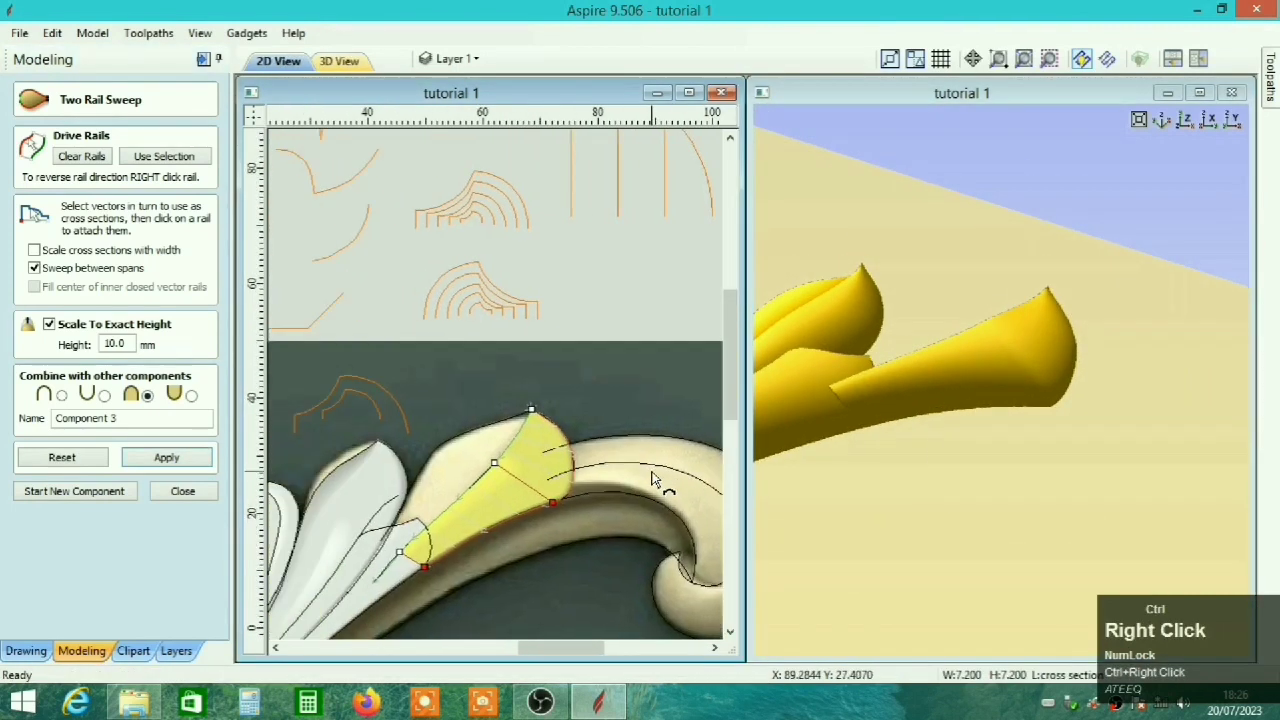
{"action": "scroll", "coordinate": [500, 470], "scroll_direction": "up", "scroll_amount": 4, "text": "ctrl"}
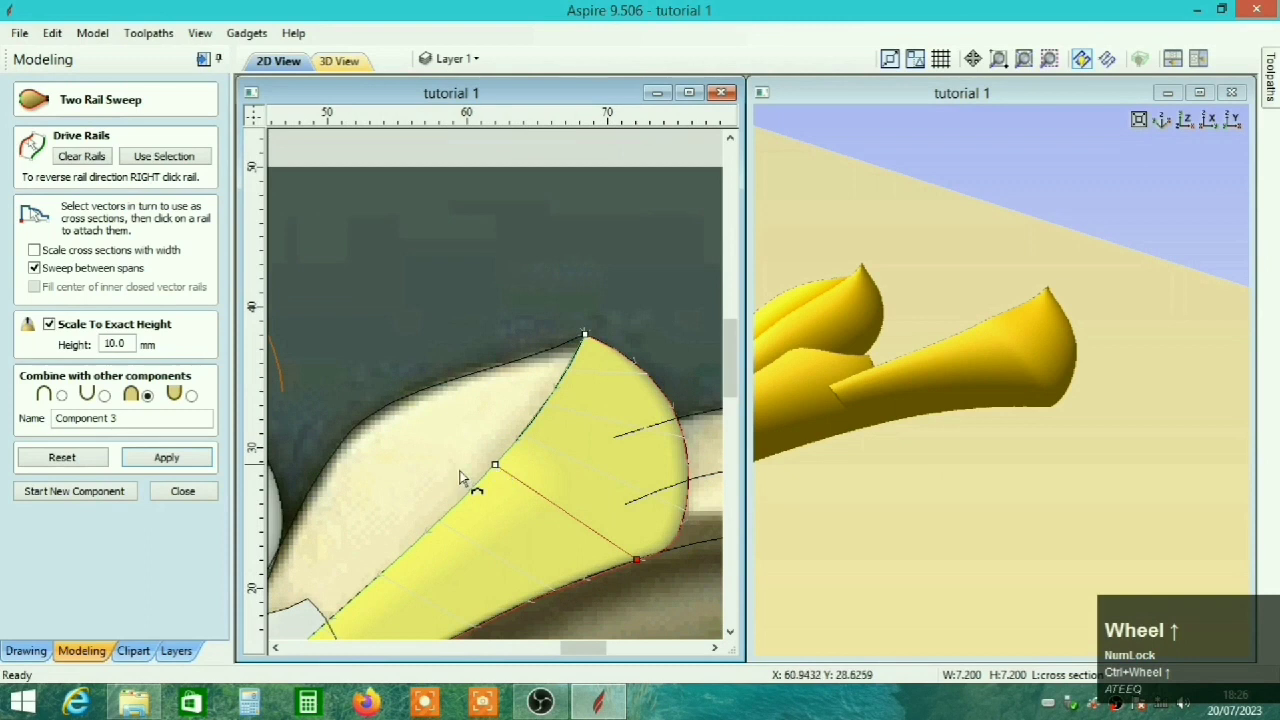
Start a new component with the midrib and the leaf's upper outline as its drive rails.
{"action": "left_click", "coordinate": [114, 494]}
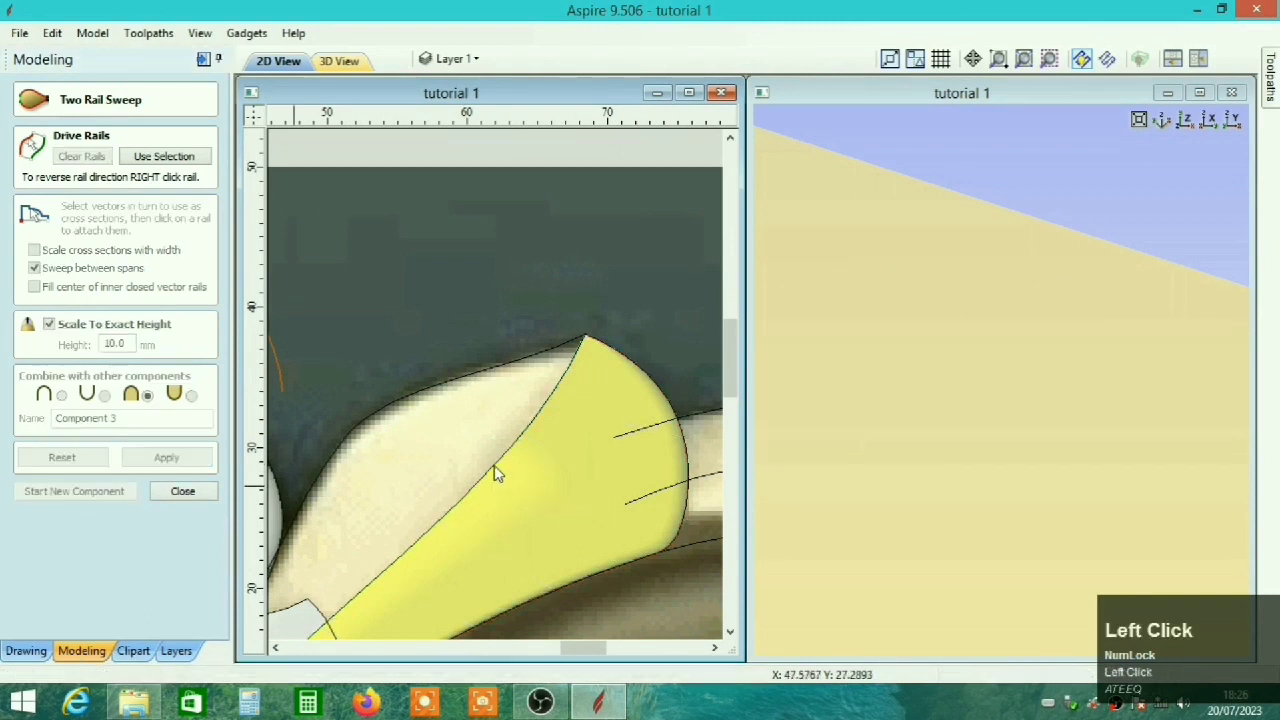
{"action": "left_click", "coordinate": [423, 390], "text": "shift"}
{"action": "left_click", "coordinate": [165, 157]}
{"action": "scroll", "coordinate": [370, 402], "scroll_direction": "down", "scroll_amount": 4, "text": "ctrl"}
{"action": "right_click", "coordinate": [374, 413], "text": "ctrl"}
{"action": "scroll", "coordinate": [534, 390], "scroll_direction": "down", "scroll_amount": 3, "text": "ctrl"}
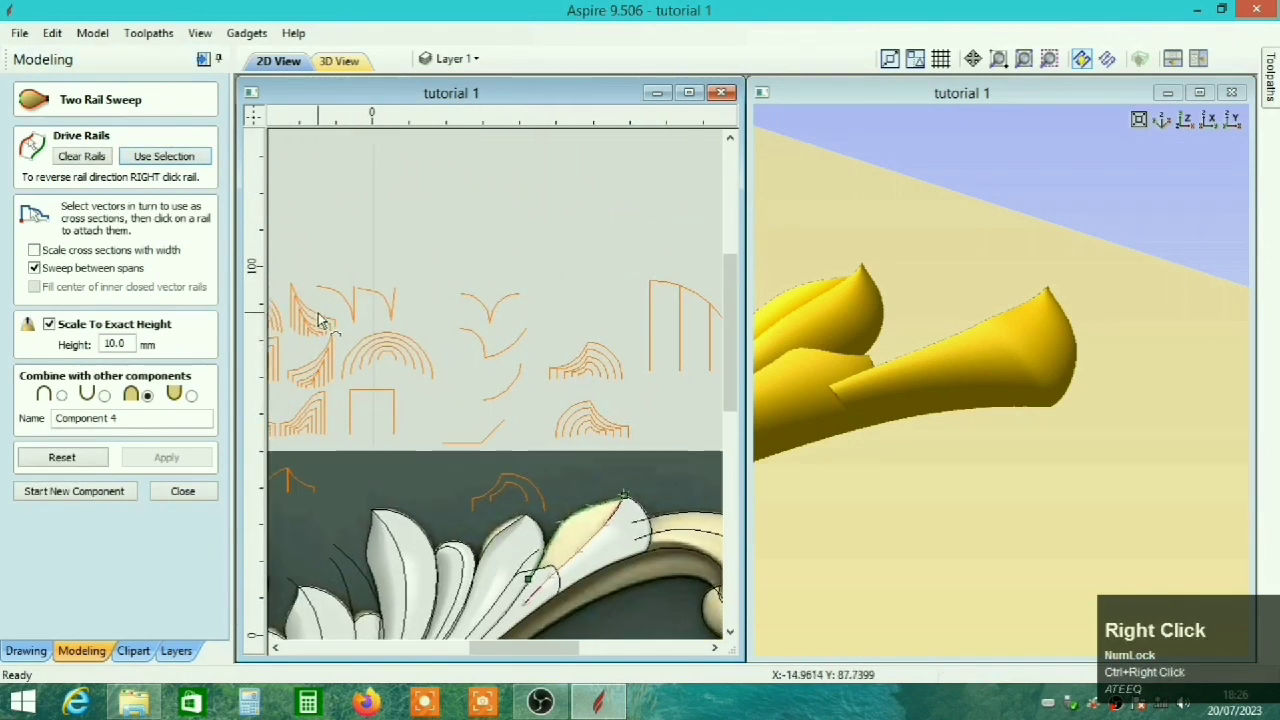
Attach the 12 mm concave profile to the new rails at mid-leaf and at the leaf's base.
{"action": "left_click", "coordinate": [324, 312]}
{"action": "left_click", "coordinate": [601, 527]}
{"action": "right_click_drag", "start_coordinate": [596, 514], "coordinate": [546, 458], "text": "ctrl"}
{"action": "scroll", "coordinate": [546, 458], "scroll_direction": "up", "scroll_amount": 3, "text": "ctrl"}
{"action": "scroll", "coordinate": [510, 492], "scroll_direction": "up", "scroll_amount": 1, "text": "ctrl"}
{"action": "left_click", "coordinate": [488, 587]}
{"action": "right_click_drag", "start_coordinate": [420, 560], "coordinate": [514, 509], "text": "ctrl"}
{"action": "scroll", "coordinate": [545, 556], "scroll_direction": "up", "scroll_amount": 4, "text": "ctrl"}
{"action": "left_click", "coordinate": [434, 430]}
Try the 7.2 mm concave profile at the upper half's base, apply the merged 10 mm high sweep and check it in 3D.
{"action": "scroll", "coordinate": [516, 510], "scroll_direction": "down", "scroll_amount": 2, "text": "ctrl"}
{"action": "scroll", "coordinate": [500, 436], "scroll_direction": "down", "scroll_amount": 3, "text": "ctrl"}
{"action": "right_click_drag", "start_coordinate": [443, 290], "coordinate": [530, 466], "text": "ctrl"}
{"action": "right_click_drag", "start_coordinate": [370, 237], "coordinate": [500, 351], "text": "ctrl"}
{"action": "right_click_drag", "start_coordinate": [279, 326], "coordinate": [391, 334], "text": "ctrl"}
{"action": "scroll", "coordinate": [395, 337], "scroll_direction": "up", "scroll_amount": 3, "text": "ctrl"}
{"action": "left_click", "coordinate": [416, 342]}
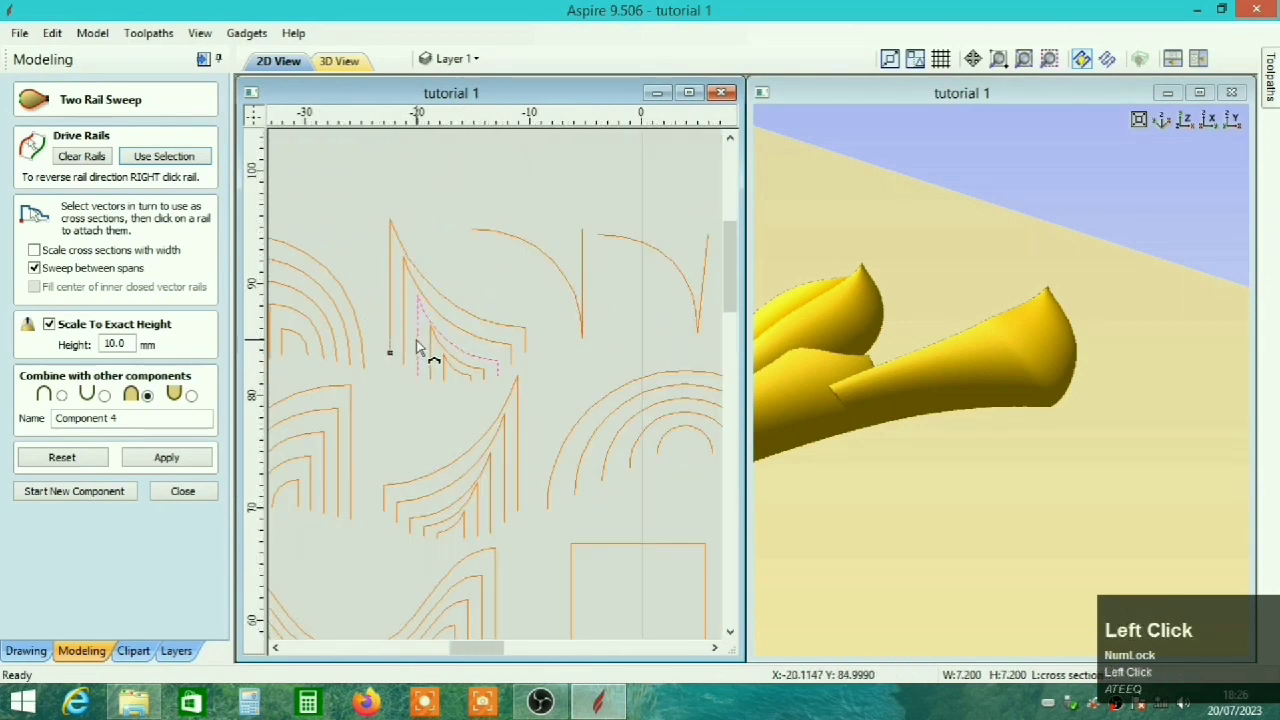
{"action": "scroll", "coordinate": [416, 342], "scroll_direction": "down", "scroll_amount": 3, "text": "ctrl"}
{"action": "right_click_drag", "start_coordinate": [572, 612], "coordinate": [338, 280], "text": "ctrl"}
{"action": "right_click_drag", "start_coordinate": [636, 288], "coordinate": [449, 314], "text": "ctrl"}
{"action": "scroll", "coordinate": [449, 314], "scroll_direction": "up", "scroll_amount": 3, "text": "ctrl"}
{"action": "right_click_drag", "start_coordinate": [417, 429], "coordinate": [494, 337], "text": "ctrl"}
{"action": "left_click", "coordinate": [368, 469]}
{"action": "left_click", "coordinate": [166, 457]}
{"action": "left_click_drag", "start_coordinate": [978, 364], "coordinate": [991, 477]}
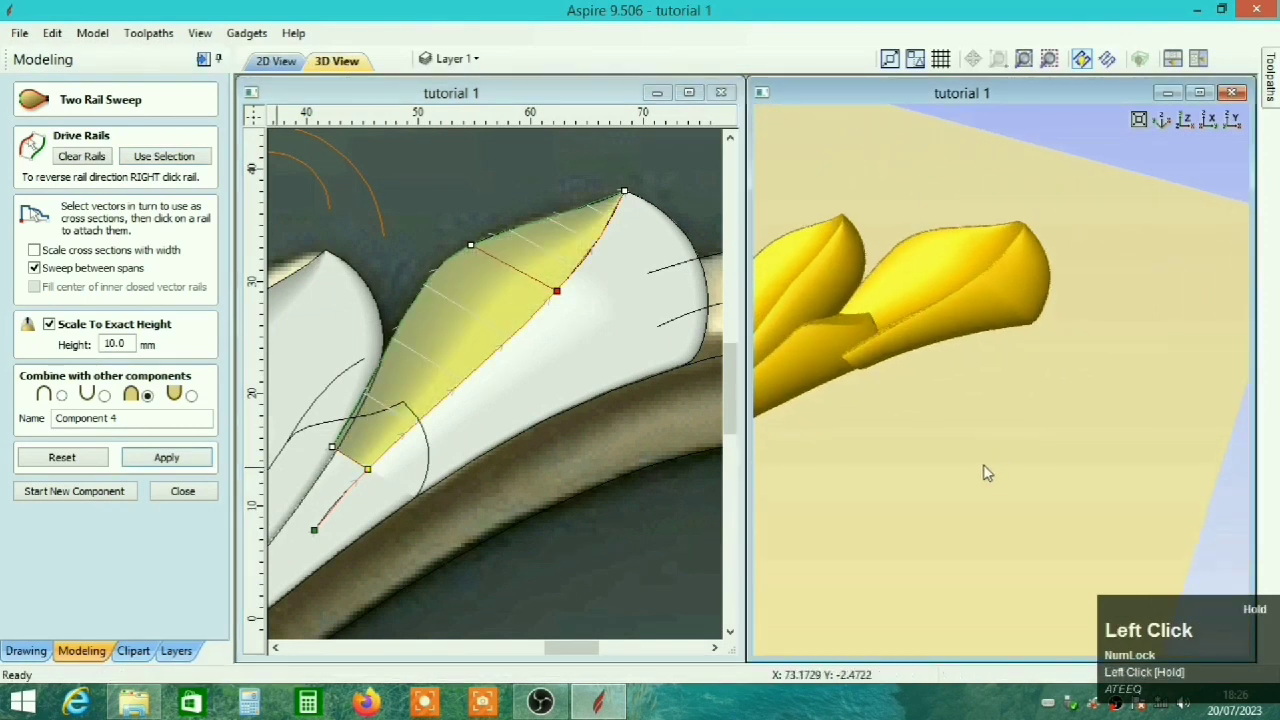
{"action": "right_click_drag", "start_coordinate": [935, 396], "coordinate": [948, 426], "text": "ctrl"}
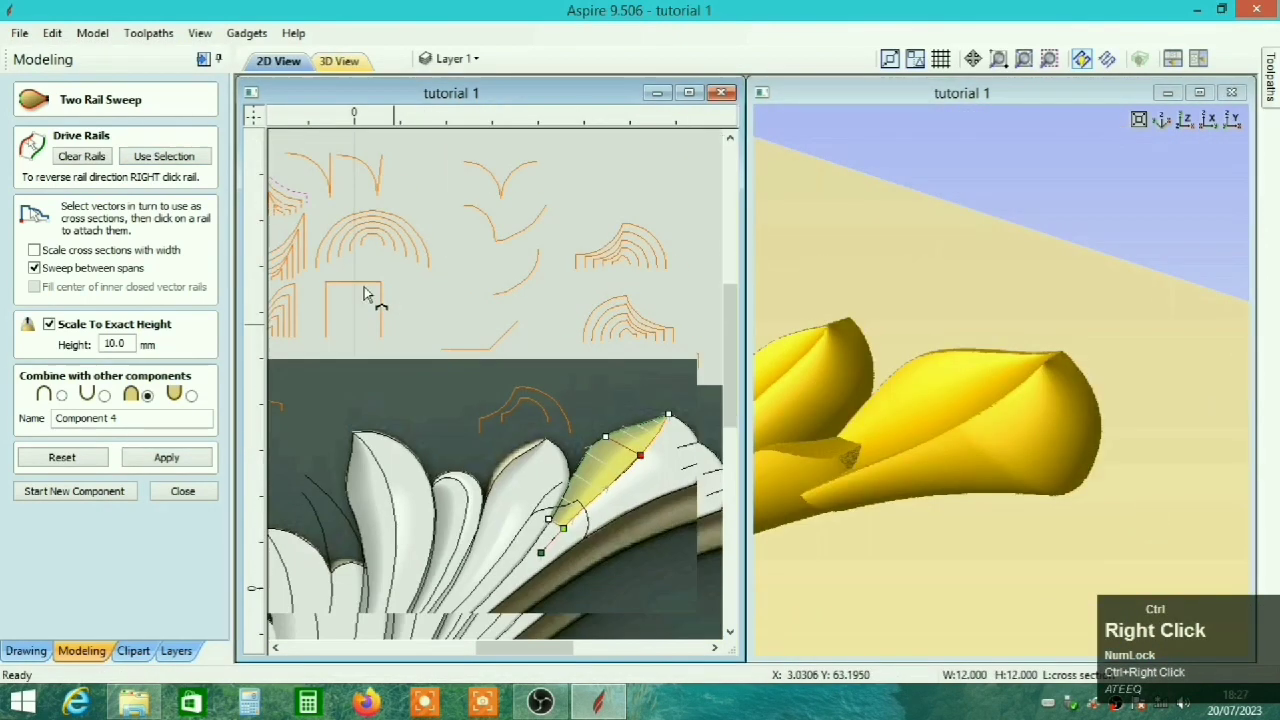
Attach the 12 mm concave profile to the upper half's base and reapply the merged 10 mm high sweep.
{"action": "right_click_drag", "start_coordinate": [364, 286], "coordinate": [360, 266], "text": "ctrl"}
{"action": "scroll", "coordinate": [540, 451], "scroll_direction": "up", "scroll_amount": 1, "text": "ctrl"}
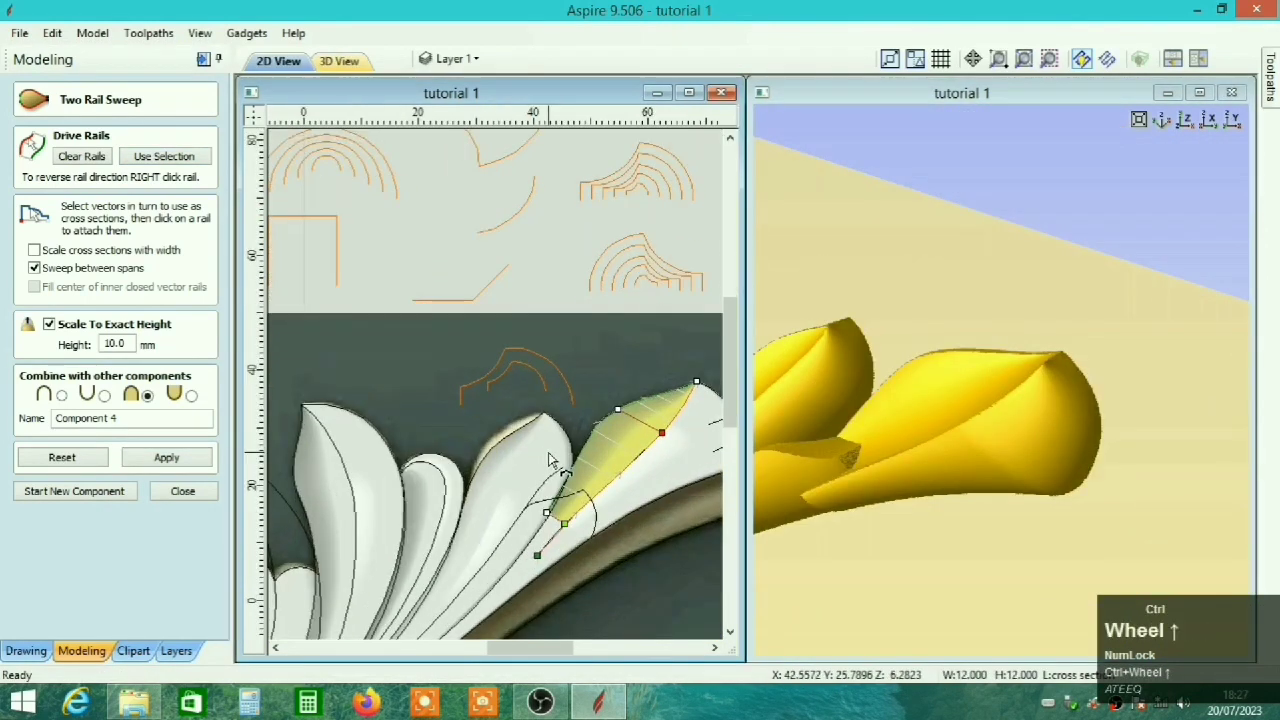
{"action": "right_click_drag", "start_coordinate": [583, 494], "coordinate": [458, 340], "text": "ctrl"}
{"action": "scroll", "coordinate": [438, 366], "scroll_direction": "up", "scroll_amount": 4, "text": "ctrl"}
{"action": "left_click", "coordinate": [438, 375]}
{"action": "left_click", "coordinate": [166, 457]}
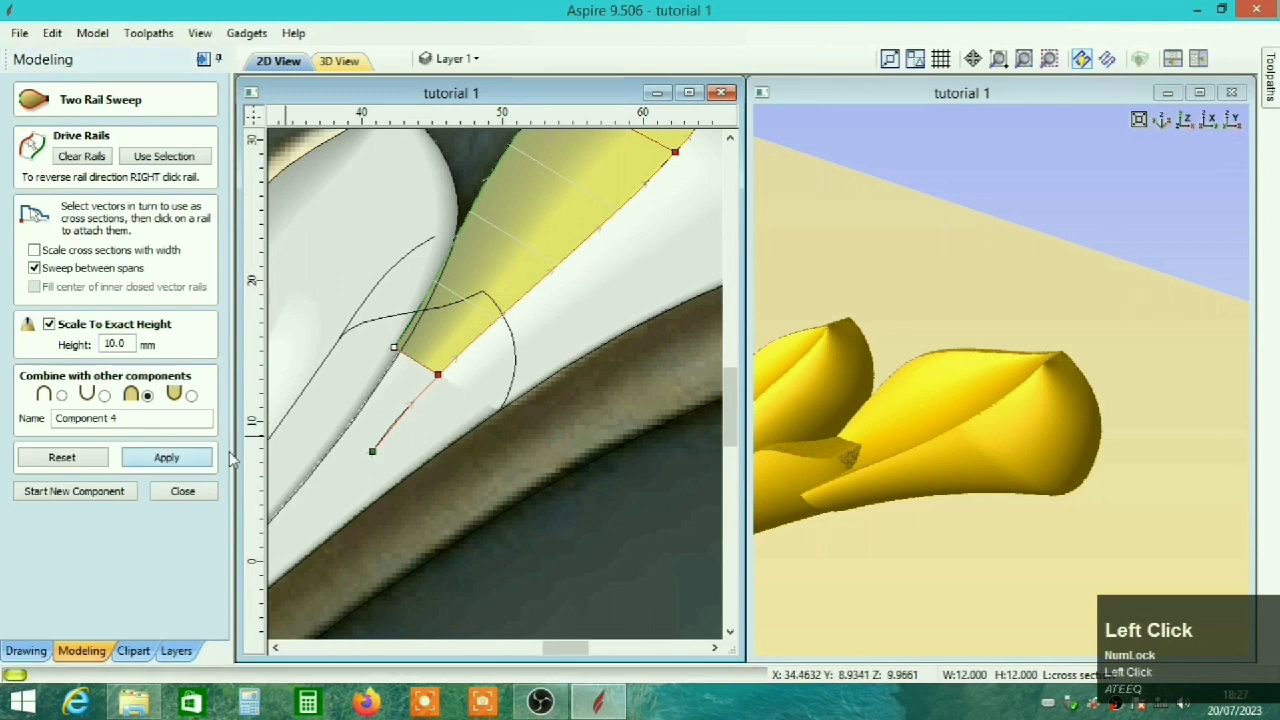
Examine the leaf's midrib and its junction with the stem in 3D, and finish the two-rail sweep.
{"action": "right_click_drag", "start_coordinate": [916, 513], "coordinate": [983, 467], "text": "ctrl"}
{"action": "left_click_drag", "start_coordinate": [983, 467], "coordinate": [1035, 499]}
{"action": "right_click_drag", "start_coordinate": [1035, 499], "coordinate": [1036, 495], "text": "ctrl"}
{"action": "left_click_drag", "start_coordinate": [1037, 503], "coordinate": [1031, 434]}
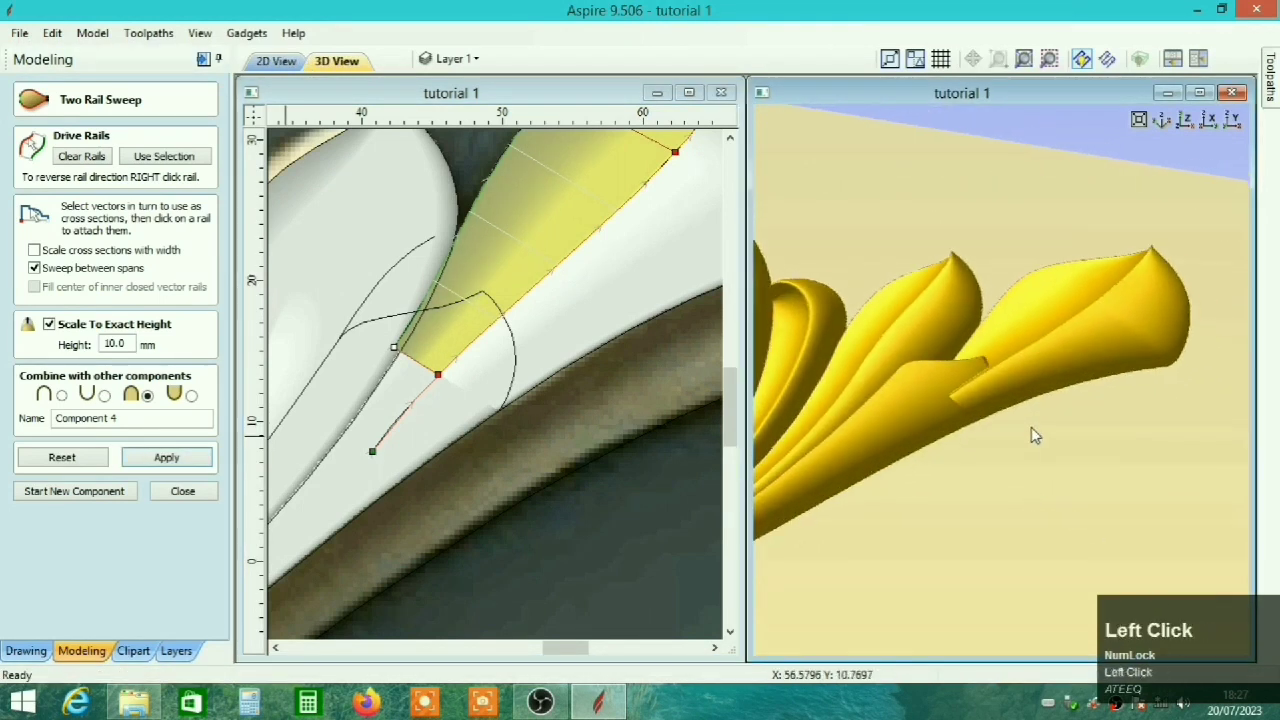
{"action": "right_click_drag", "start_coordinate": [1031, 434], "coordinate": [994, 403], "text": "ctrl"}
{"action": "left_click_drag", "start_coordinate": [994, 403], "coordinate": [1060, 443]}
{"action": "right_click_drag", "start_coordinate": [386, 407], "coordinate": [423, 492], "text": "ctrl"}
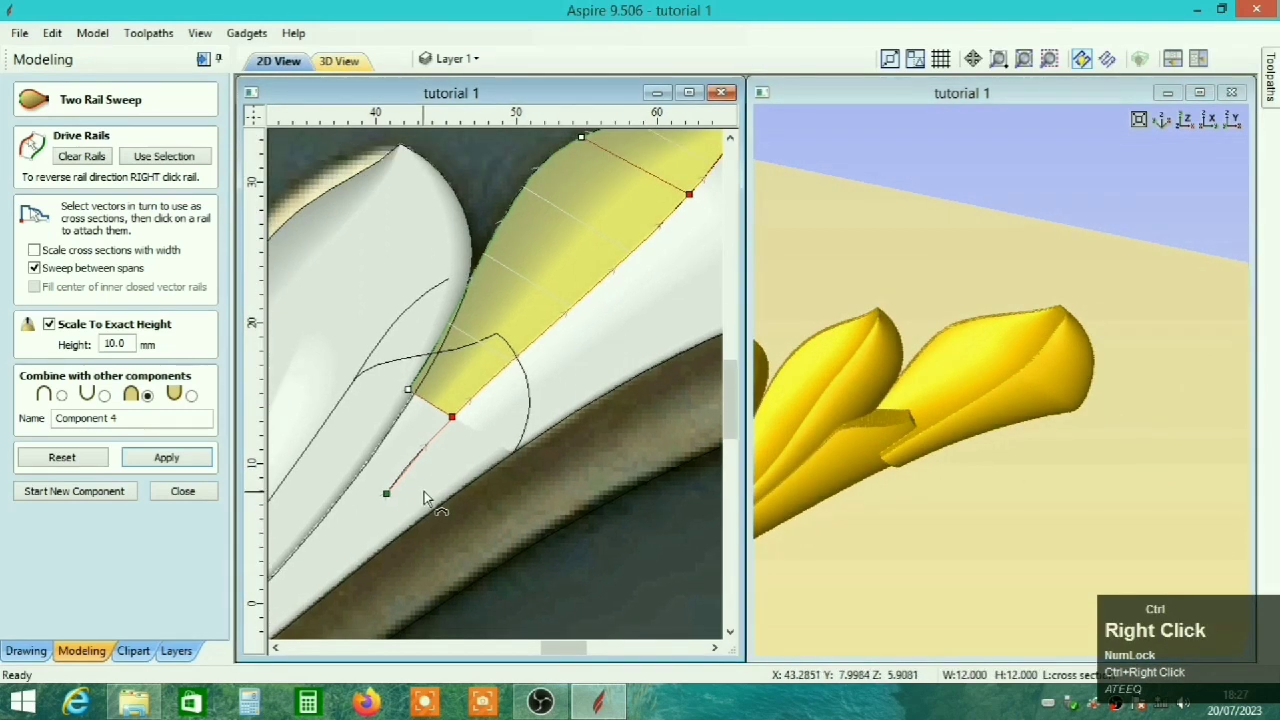
{"action": "left_click", "coordinate": [179, 495]}
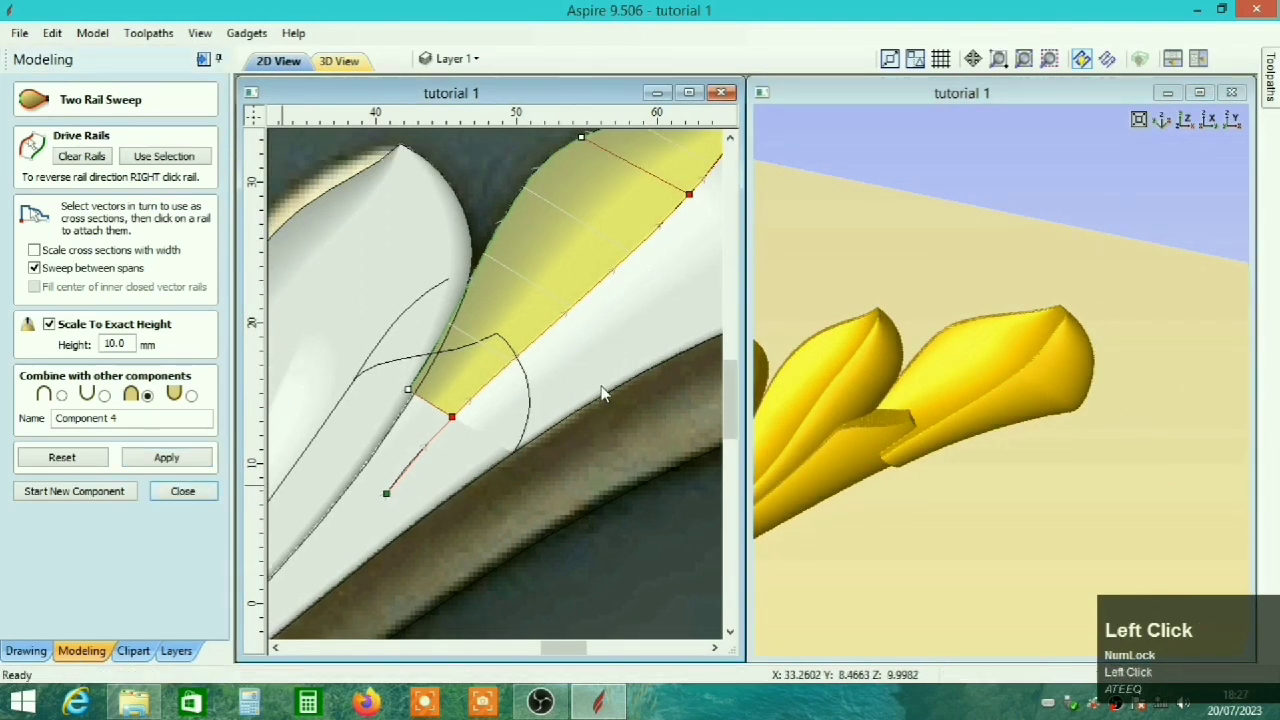
Bake the new leaf's upper and lower halves, Component 4 and Component 3, into a single component and check it in 3D.
{"action": "right_click_drag", "start_coordinate": [589, 314], "coordinate": [450, 440], "text": "ctrl"}
{"action": "scroll", "coordinate": [450, 440], "scroll_direction": "down", "scroll_amount": 2}
{"action": "left_click", "coordinate": [465, 412]}
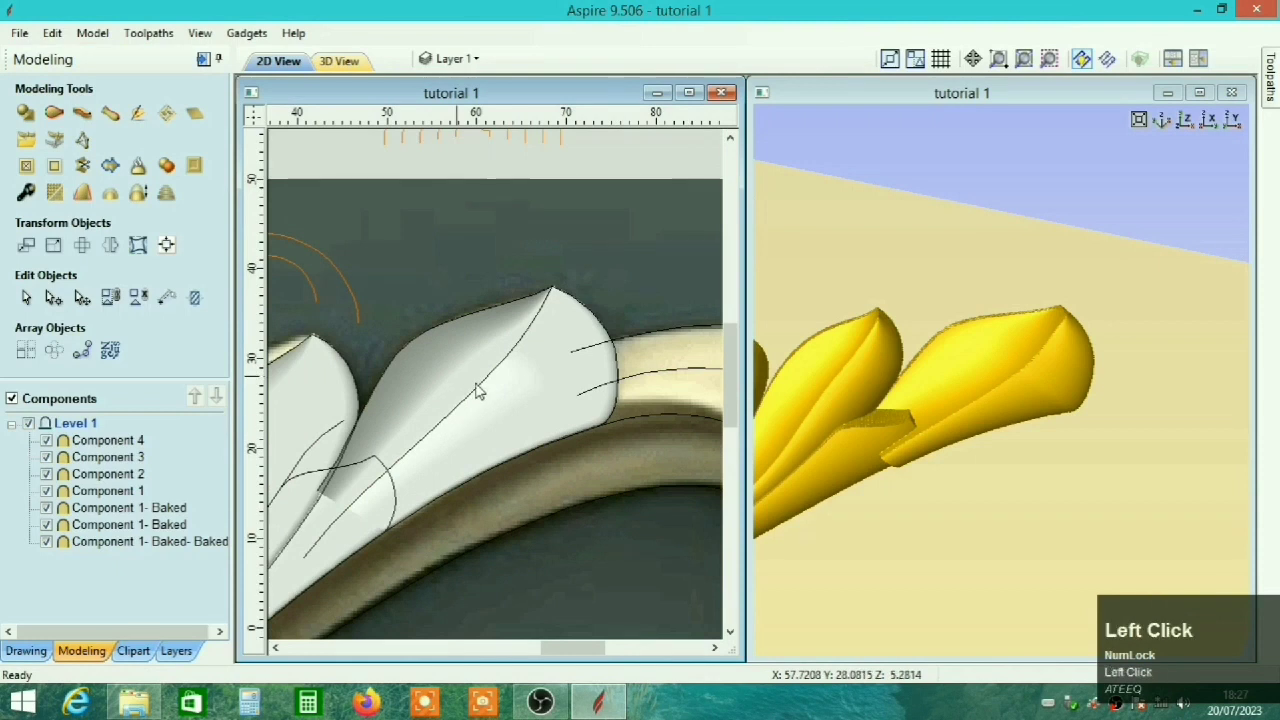
{"action": "left_click", "coordinate": [478, 390], "text": "shift"}
{"action": "left_click", "coordinate": [160, 195]}
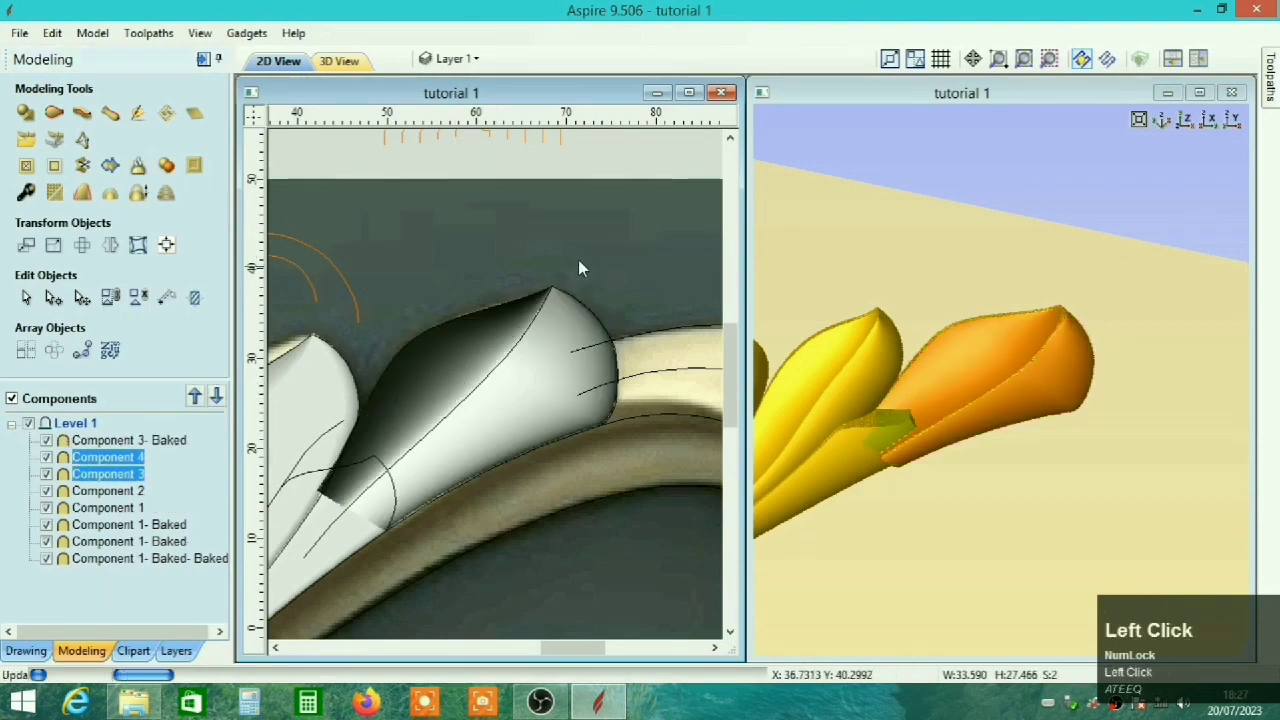
{"action": "left_click_drag", "start_coordinate": [949, 574], "coordinate": [953, 392]}
{"action": "right_click_drag", "start_coordinate": [960, 620], "coordinate": [971, 526], "text": "ctrl"}
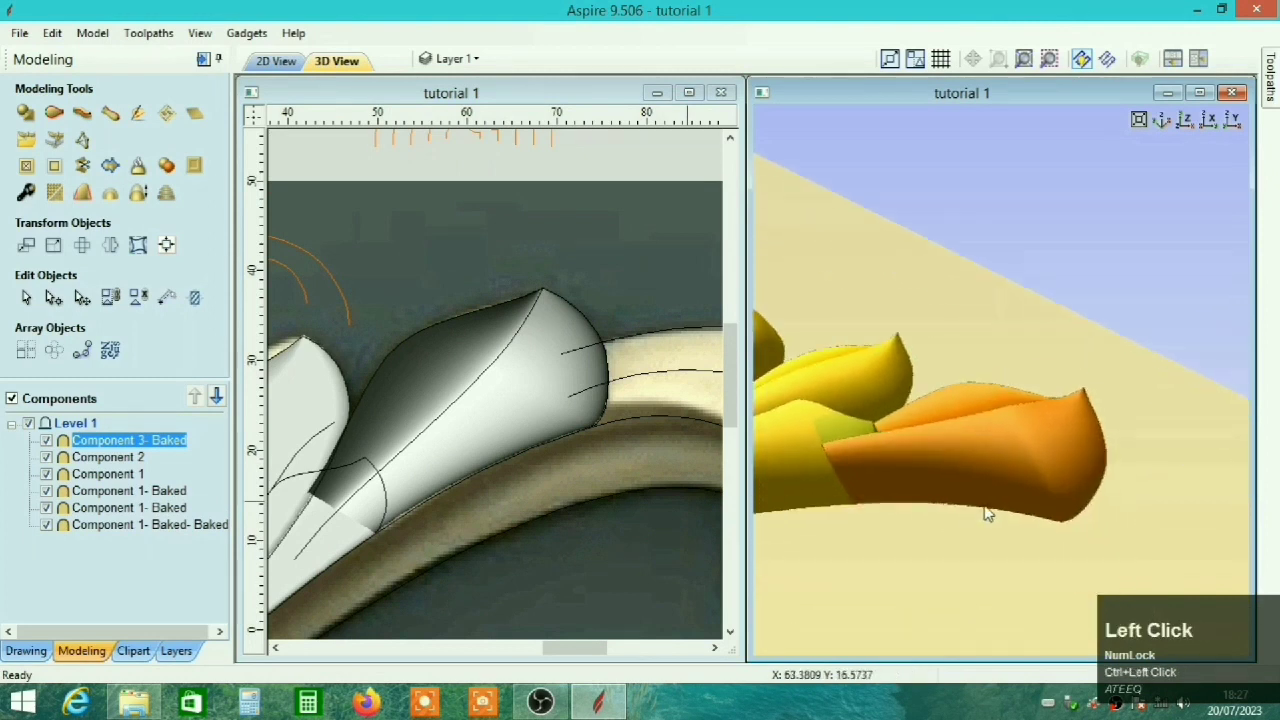
{"action": "left_click_drag", "start_coordinate": [971, 526], "coordinate": [987, 470], "text": "ctrl"}
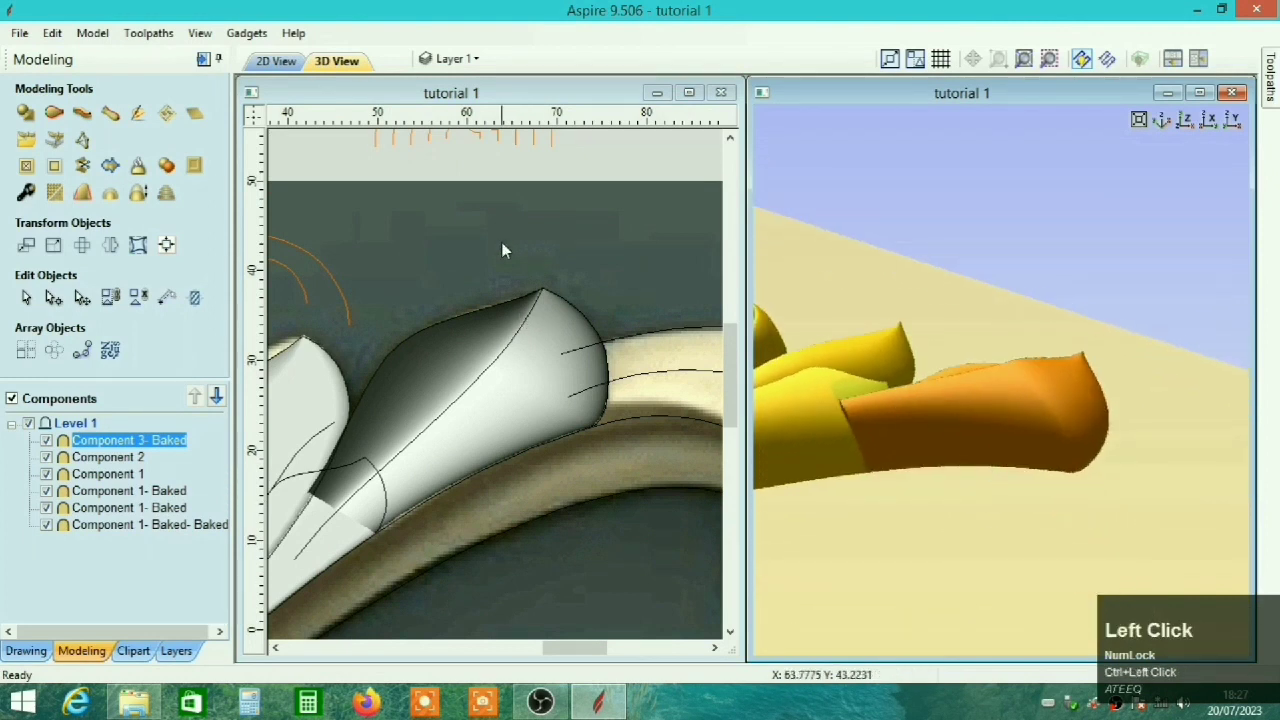
Enable Fade on the baked leaf, anchoring it near the middle of the midrib and directing it toward the leaf's base.
{"action": "left_click", "coordinate": [509, 363]}
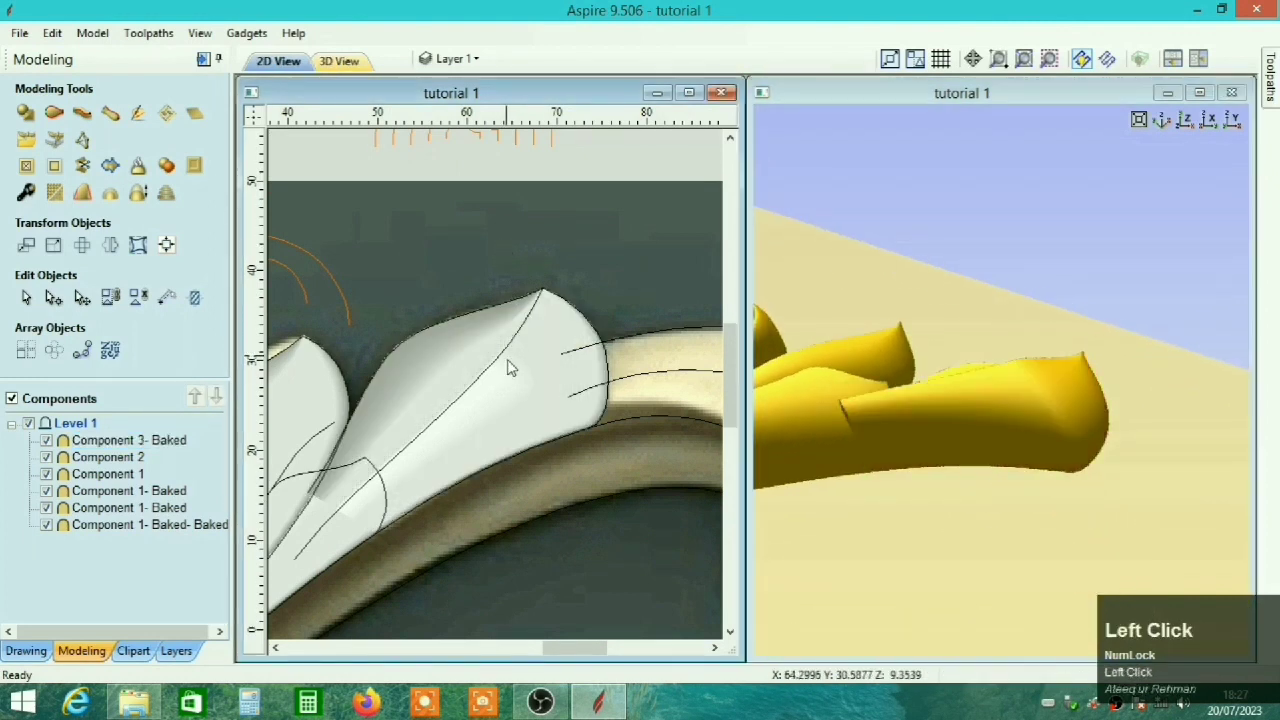
{"action": "left_click", "coordinate": [26, 193]}
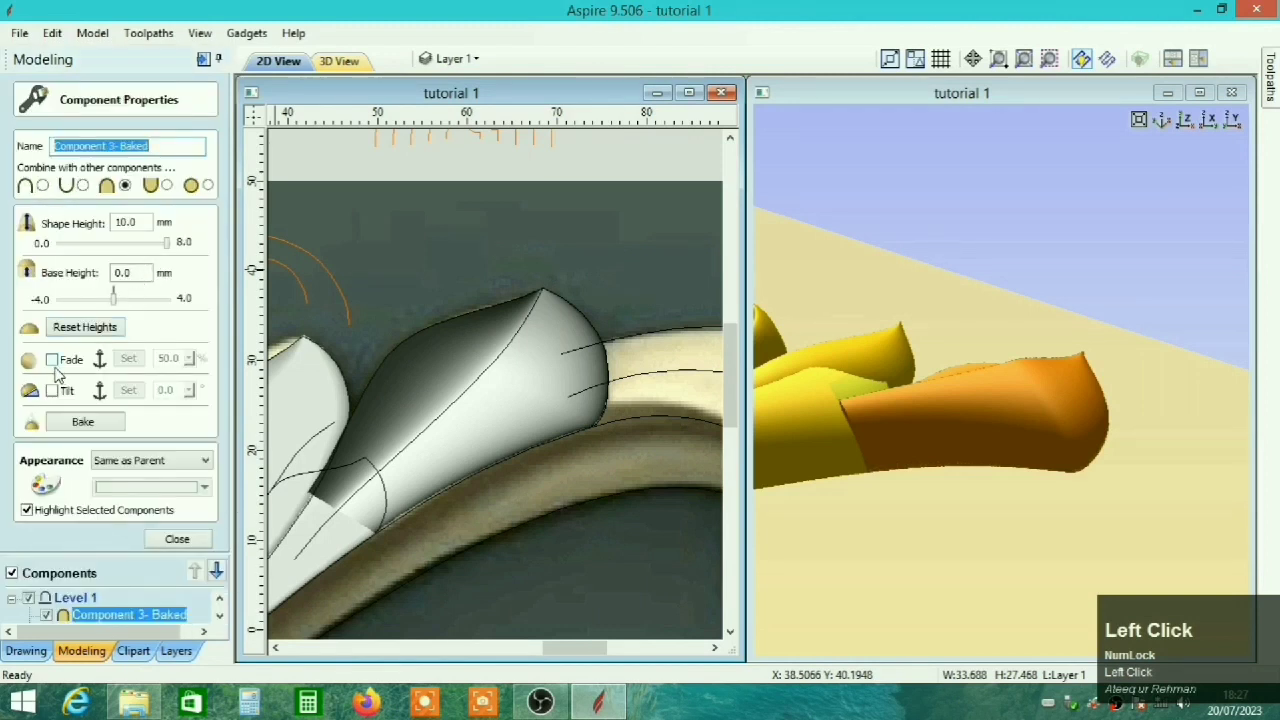
{"action": "left_click", "coordinate": [177, 539]}
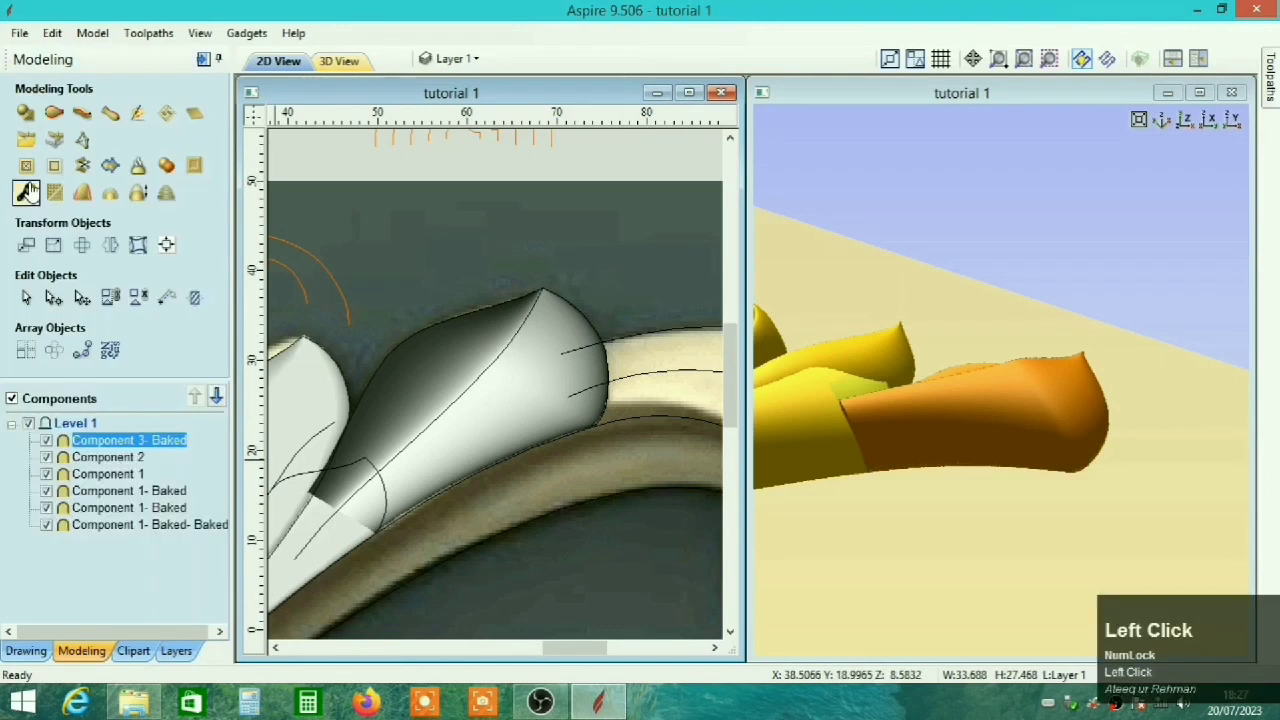
{"action": "left_click", "coordinate": [30, 197]}
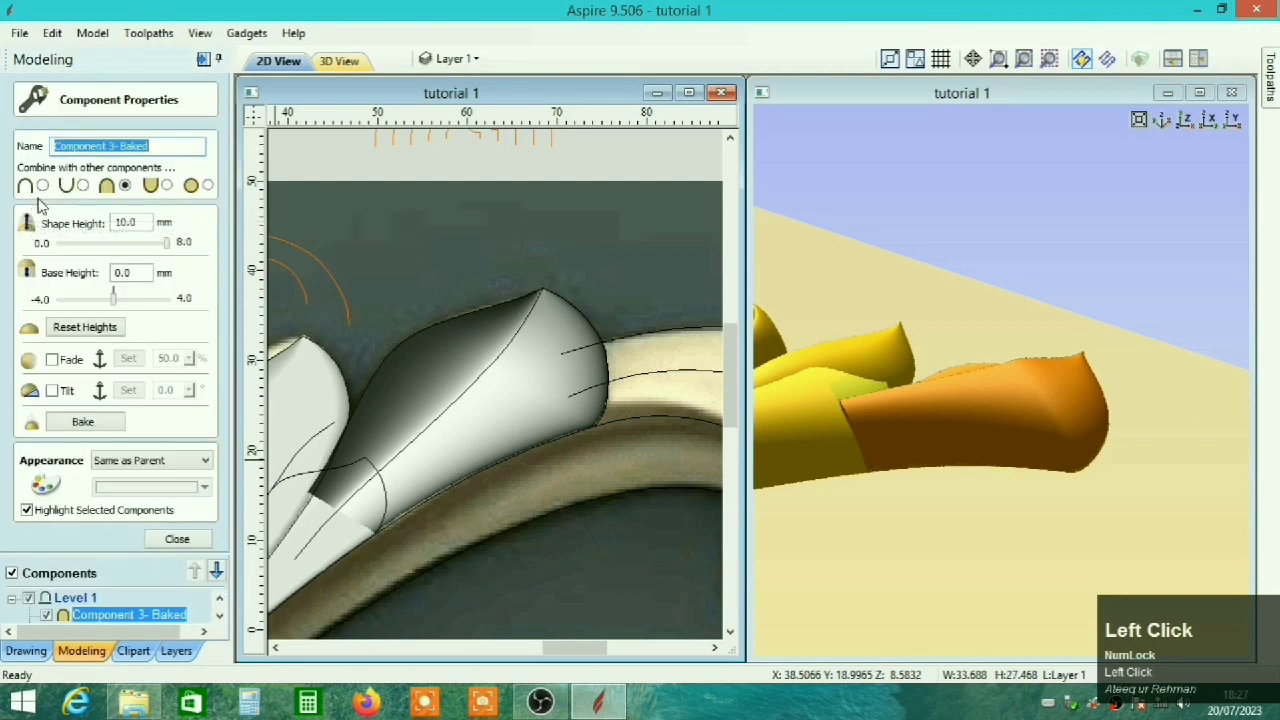
{"action": "left_click", "coordinate": [52, 360]}
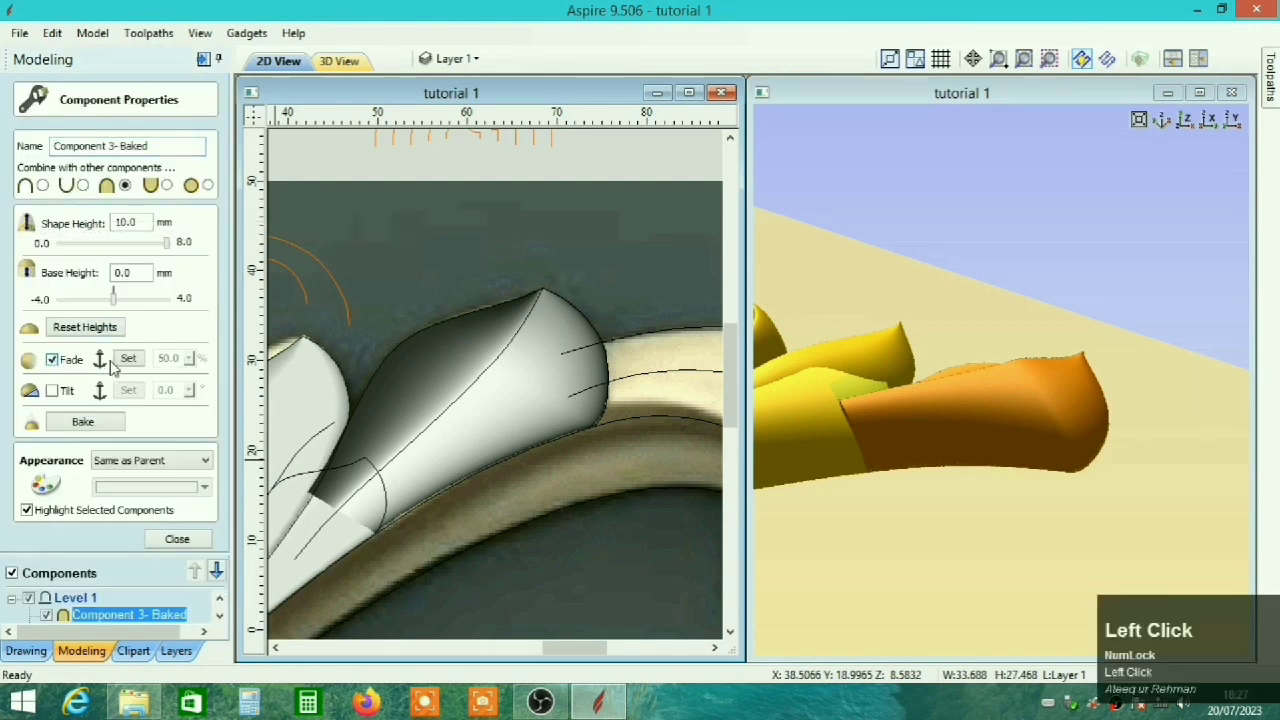
{"action": "left_click", "coordinate": [134, 367]}
{"action": "right_click_drag", "start_coordinate": [468, 348], "coordinate": [476, 346], "text": "ctrl"}
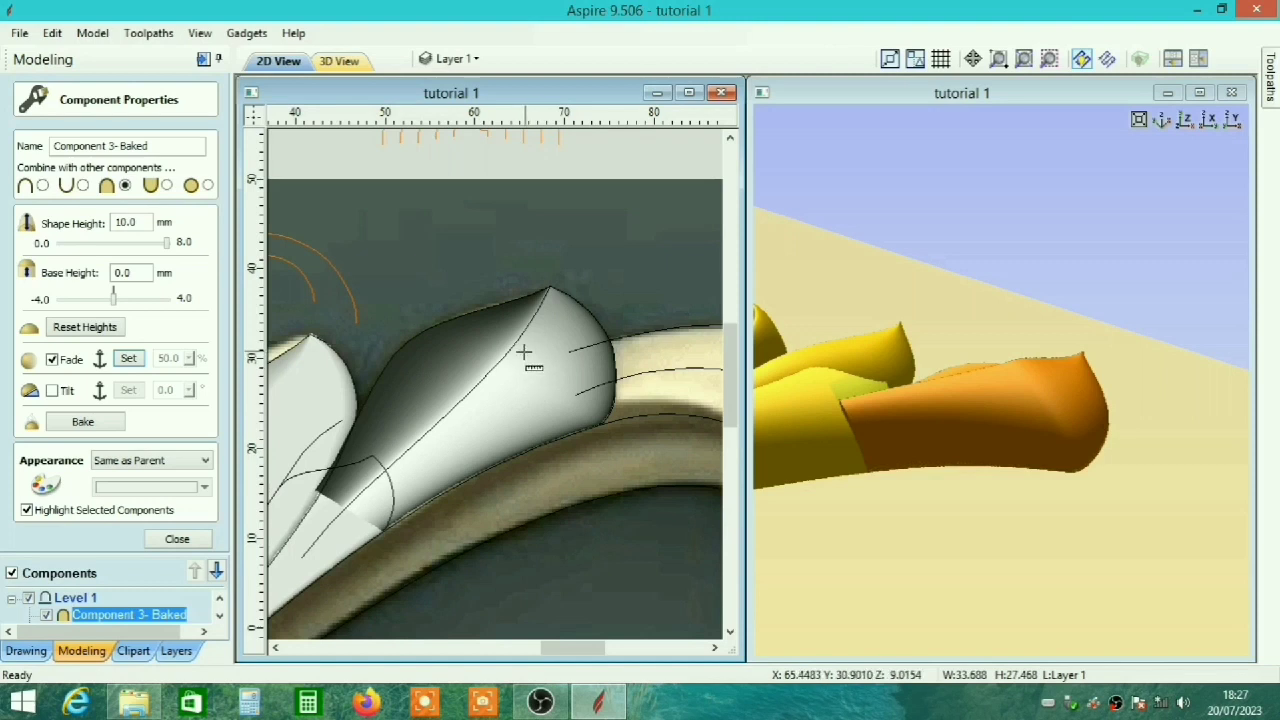
{"action": "left_click", "coordinate": [460, 418]}
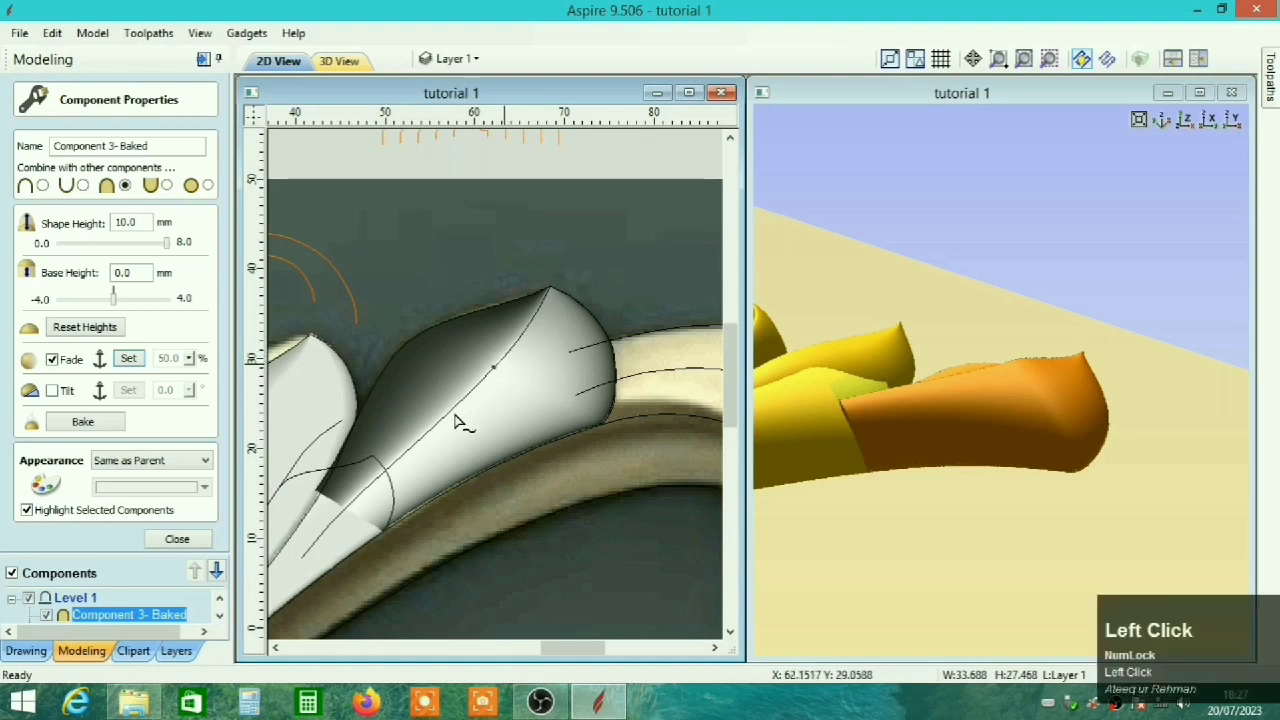
{"action": "right_click_drag", "start_coordinate": [460, 420], "coordinate": [560, 380], "text": "ctrl"}
{"action": "scroll", "coordinate": [470, 480], "scroll_direction": "up", "scroll_amount": 1}
{"action": "scroll", "coordinate": [462, 476], "scroll_direction": "up", "scroll_amount": 1}
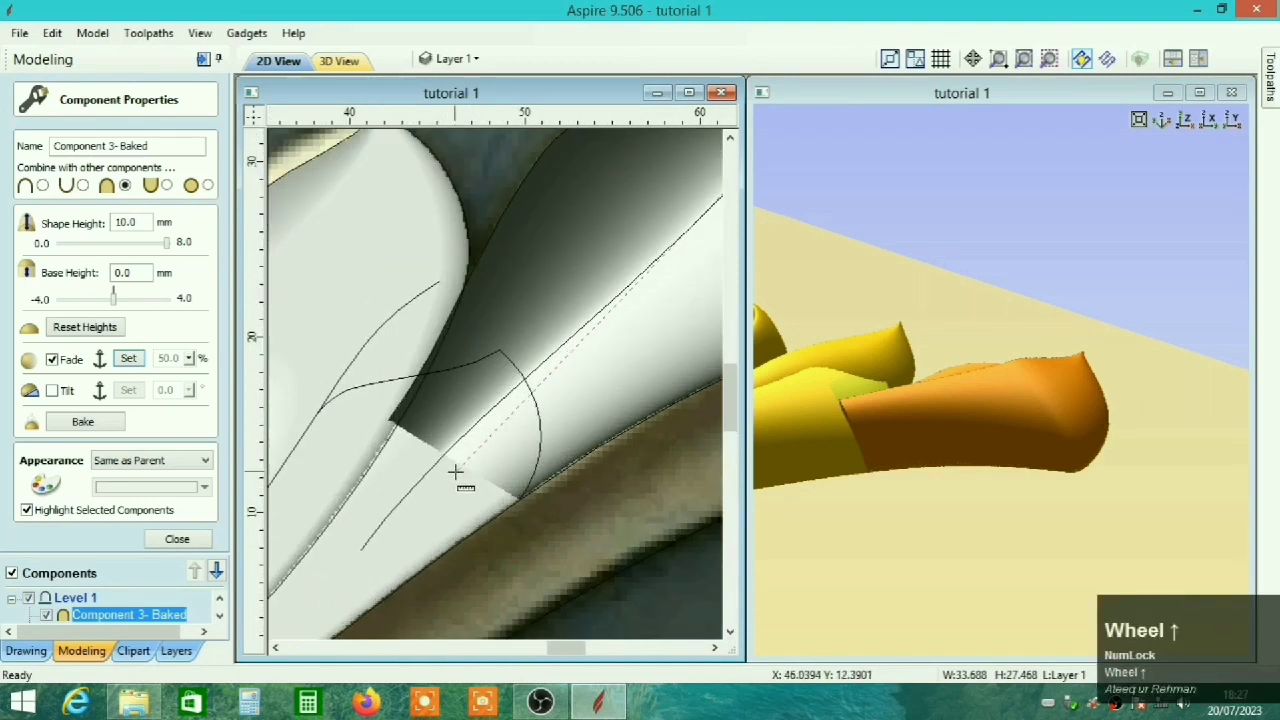
{"action": "left_click", "coordinate": [450, 463]}
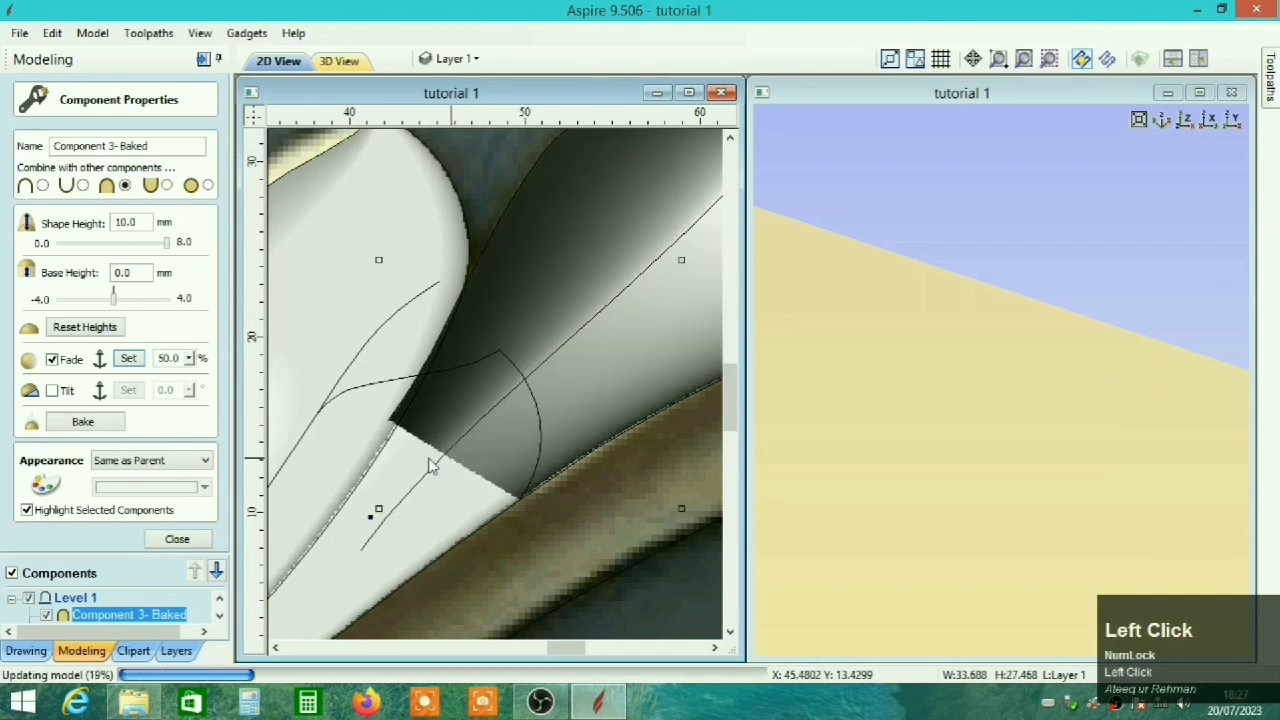
Try a 28% fade on the baked leaf and check its junction with the stem in 3D.
{"action": "right_click_drag", "start_coordinate": [984, 569], "coordinate": [1040, 400], "text": "ctrl"}
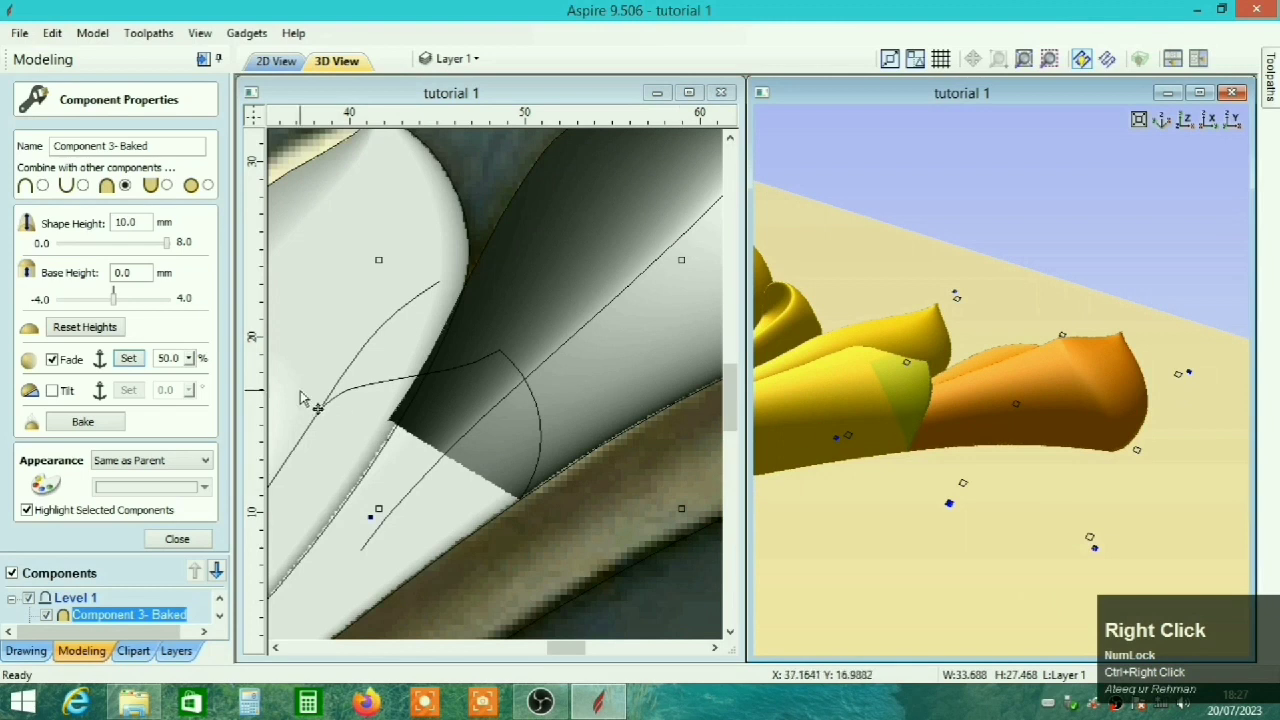
{"action": "left_click", "coordinate": [190, 361]}
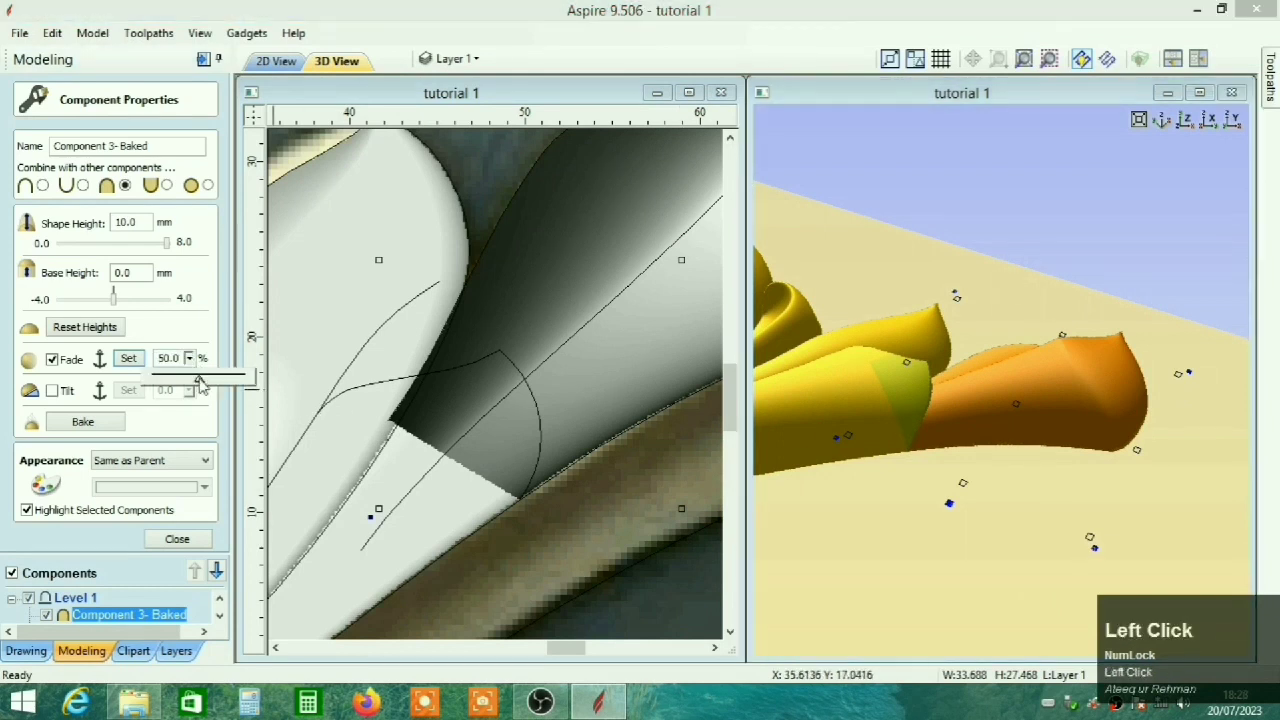
{"action": "left_click_drag", "start_coordinate": [180, 385], "coordinate": [181, 384]}
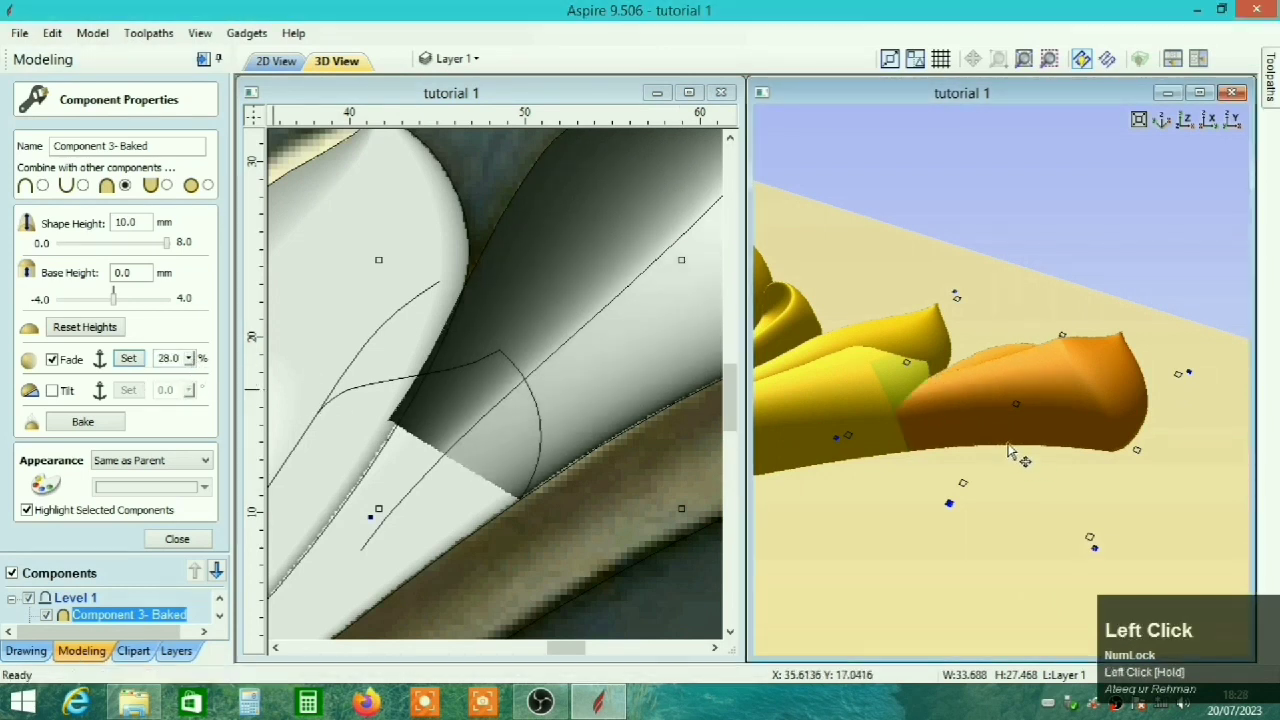
{"action": "left_click", "coordinate": [487, 230]}
{"action": "left_click_drag", "start_coordinate": [897, 465], "coordinate": [941, 562]}
{"action": "right_click_drag", "start_coordinate": [915, 422], "coordinate": [964, 437], "text": "ctrl"}
{"action": "left_click_drag", "start_coordinate": [966, 440], "coordinate": [1038, 362]}
{"action": "scroll", "coordinate": [1012, 450], "scroll_direction": "down", "scroll_amount": 2}
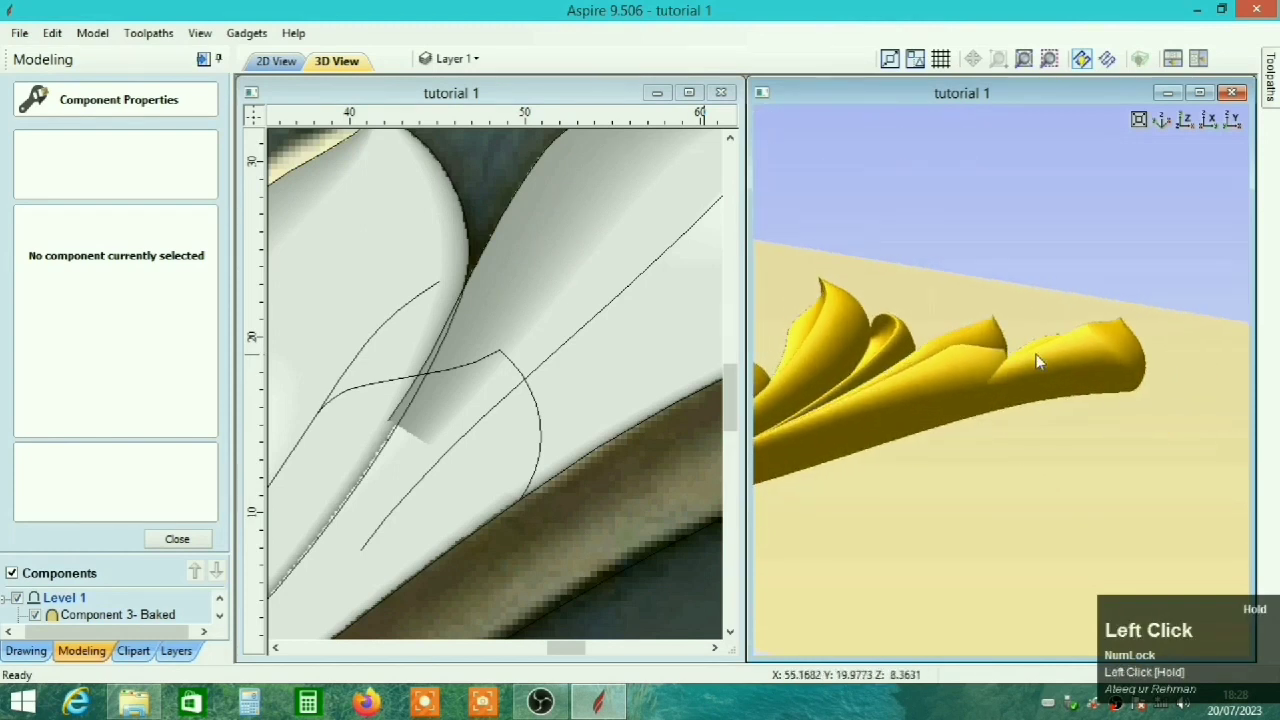
Set the baked leaf's fade to 39% and deselect the leaf.
{"action": "left_click", "coordinate": [524, 318]}
{"action": "left_click", "coordinate": [190, 360]}
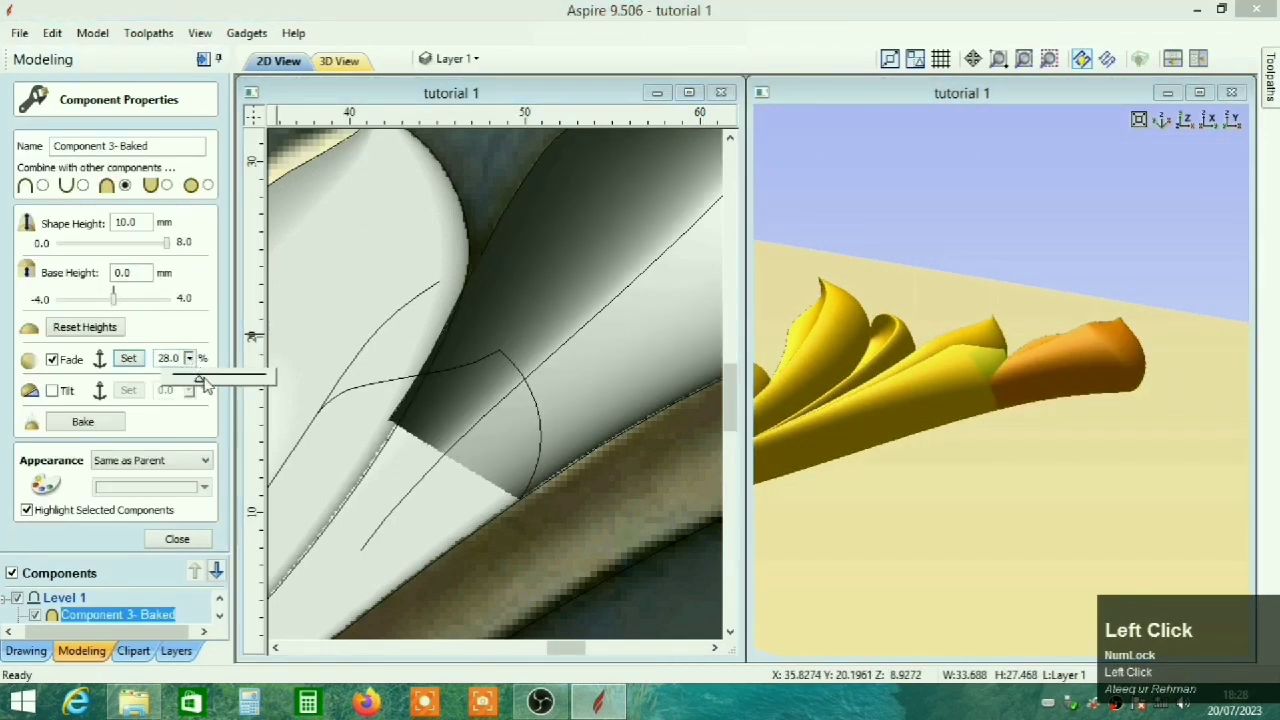
{"action": "left_click_drag", "start_coordinate": [210, 388], "coordinate": [209, 388]}
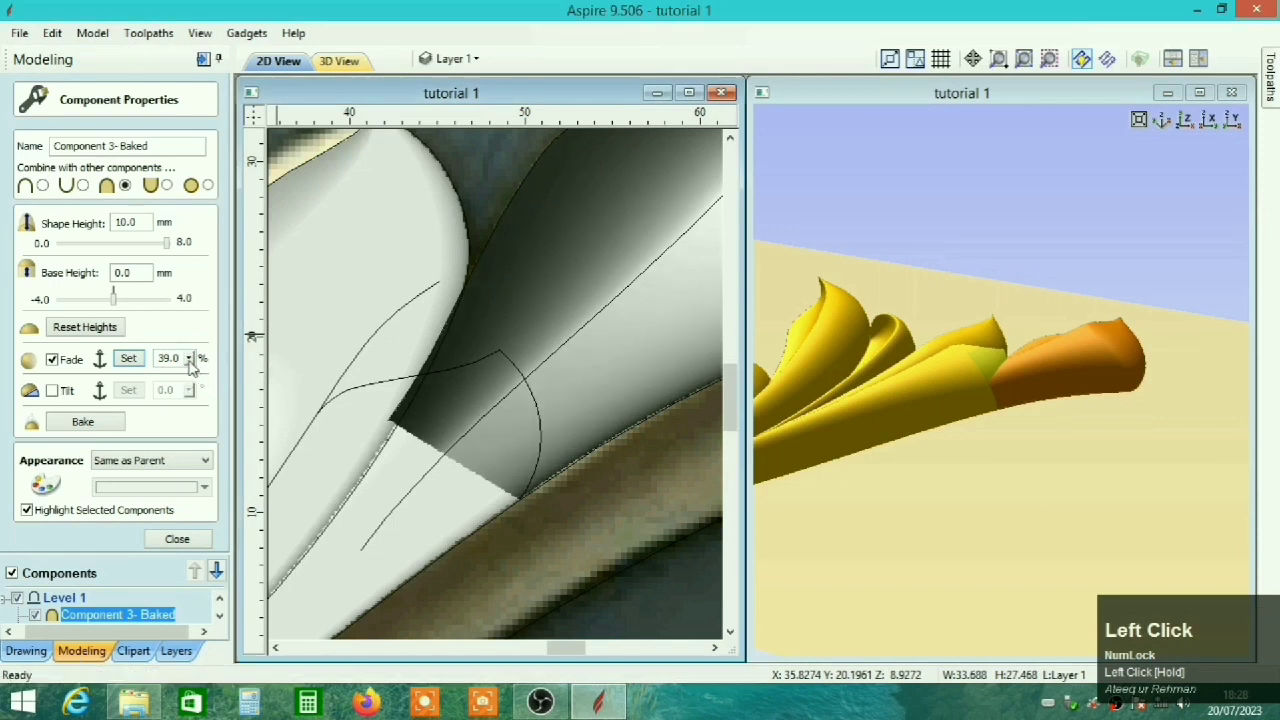
{"action": "left_click", "coordinate": [493, 192]}
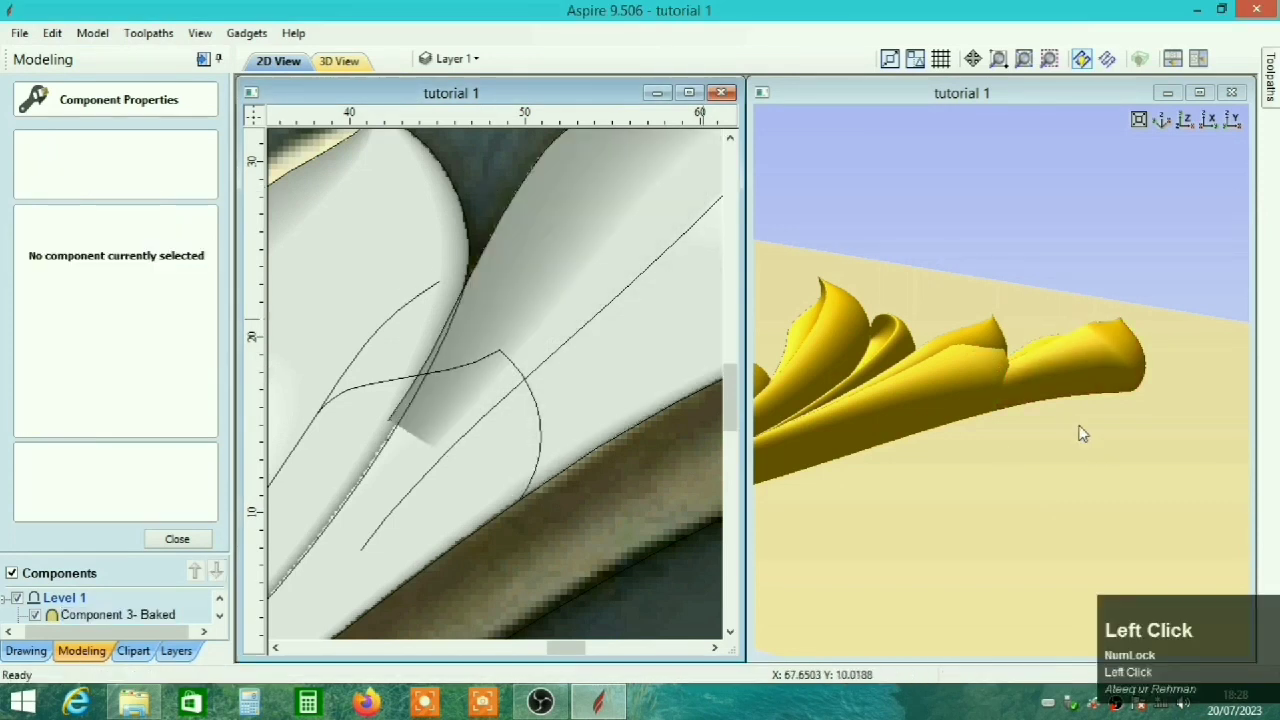